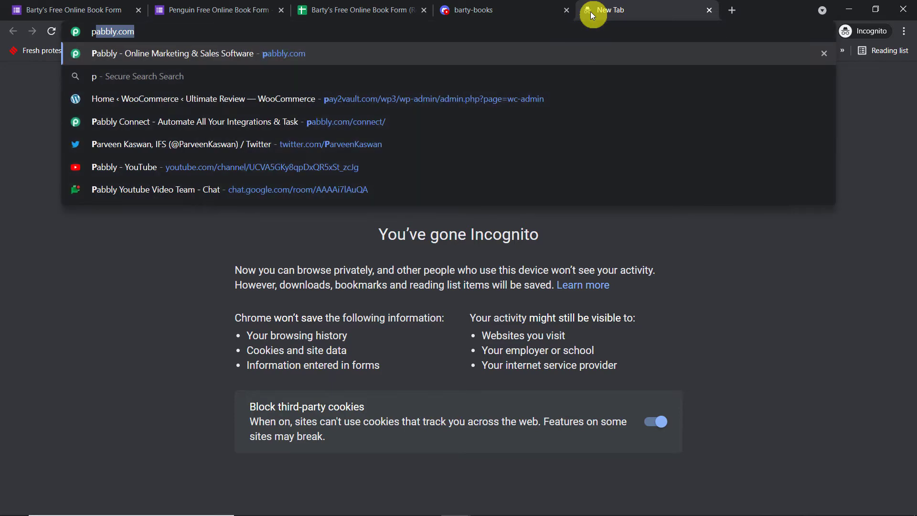
# Go to pabbly.com, enter the account's apps overview and access Pabbly Connect.
pyautogui.press('Return')
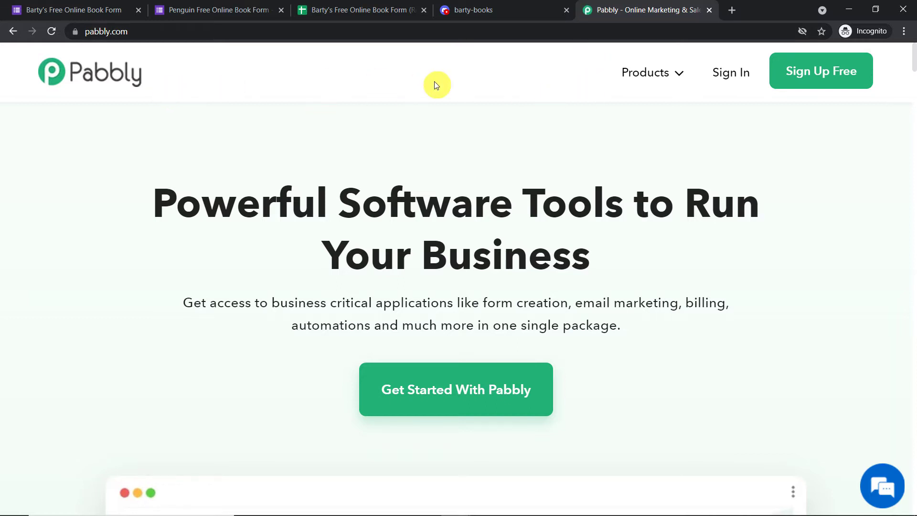
pyautogui.click(838, 81)
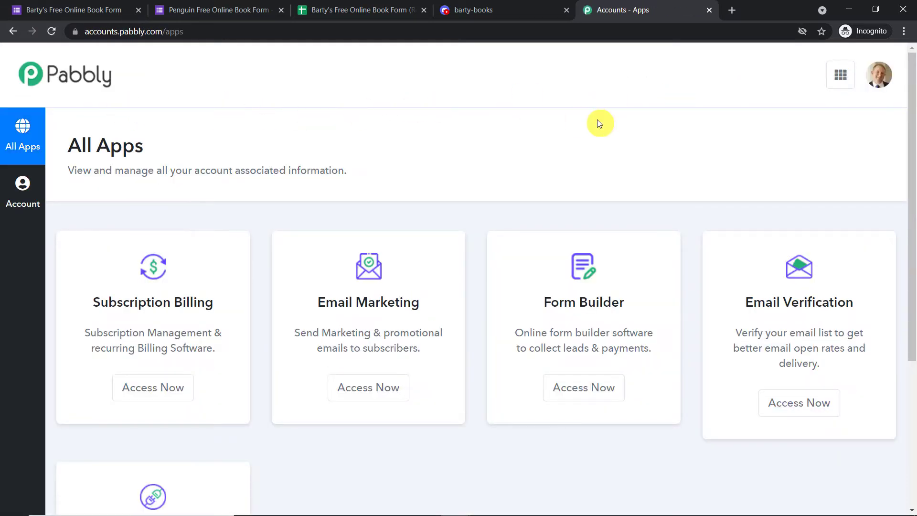
pyautogui.scroll(-5, 580, 131)
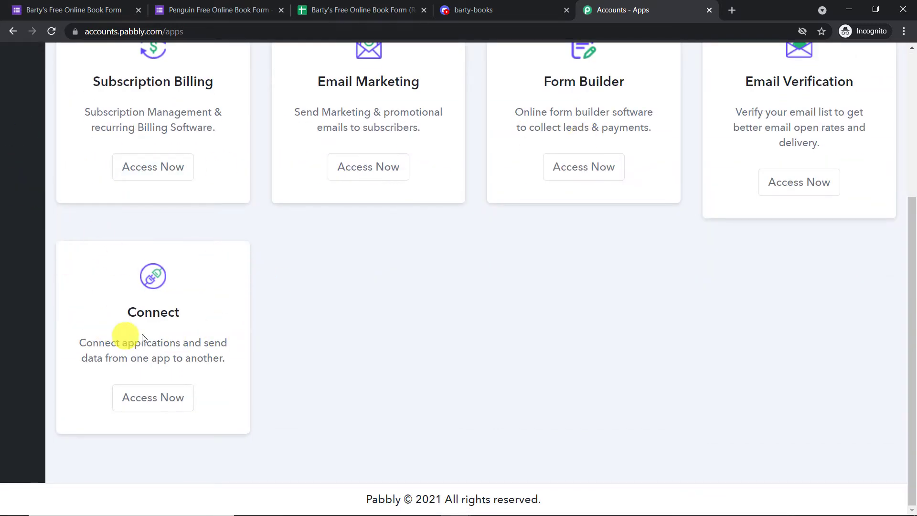
pyautogui.click(161, 407)
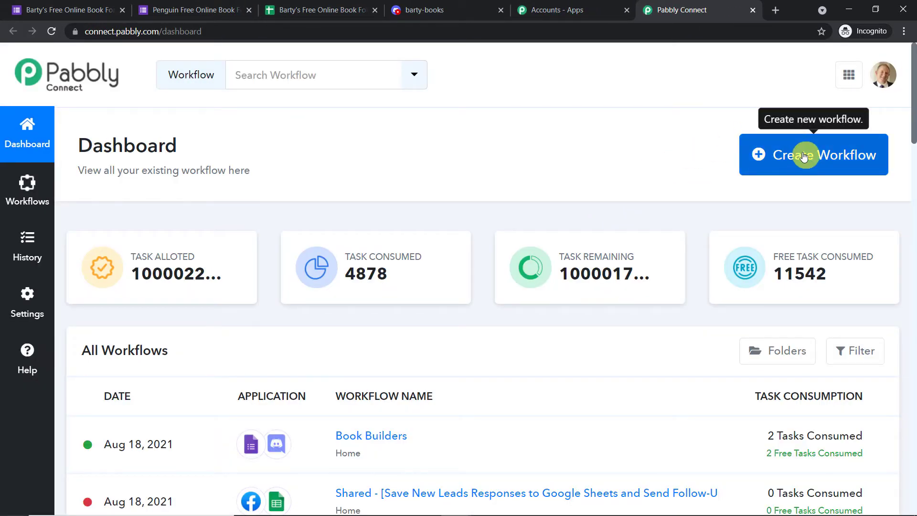
# Create a new workflow named "Google Forms to Discord".
pyautogui.click(870, 164)
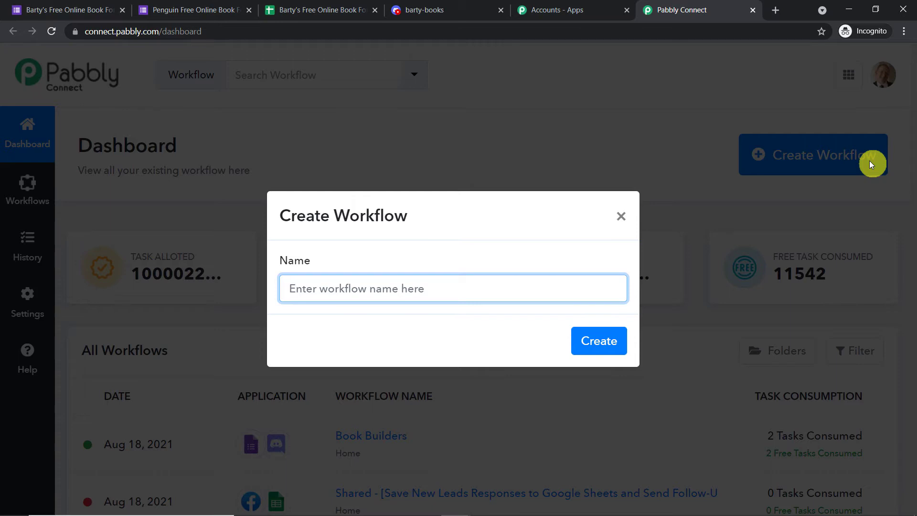
pyautogui.write('Googl')
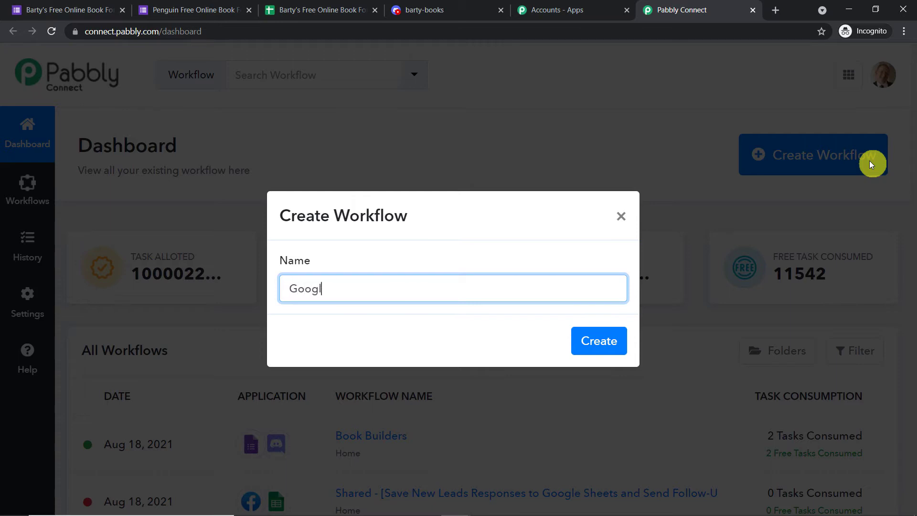
pyautogui.write('e Forms to Discord')
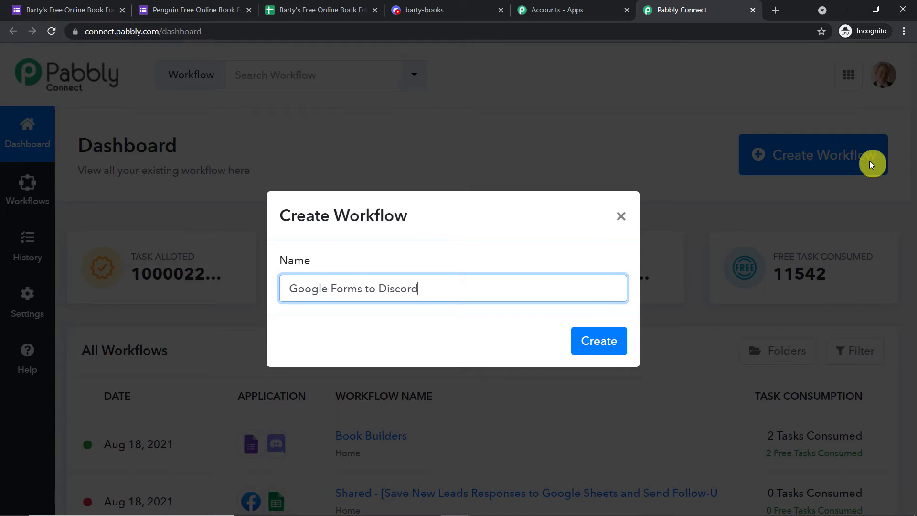
pyautogui.click(593, 342)
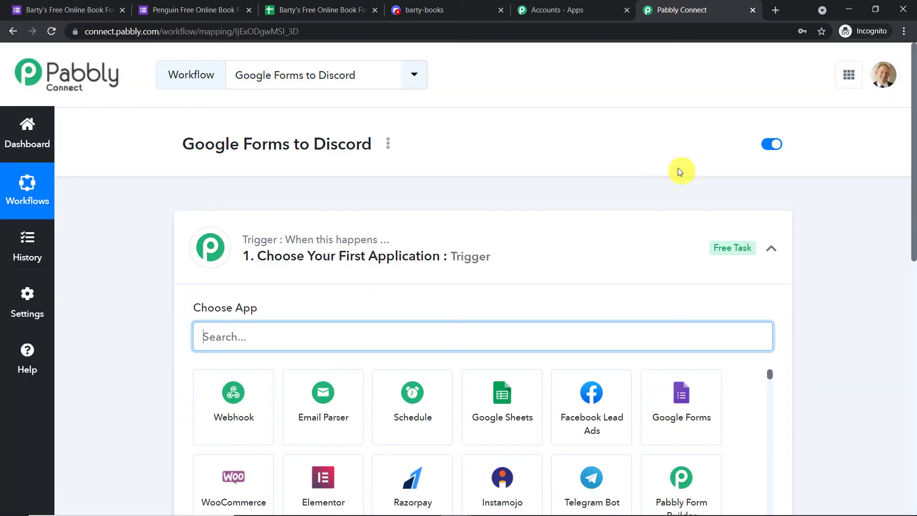
# Set the workflow trigger to Google Forms with the New Response in Spreadsheet event.
pyautogui.click(465, 239)
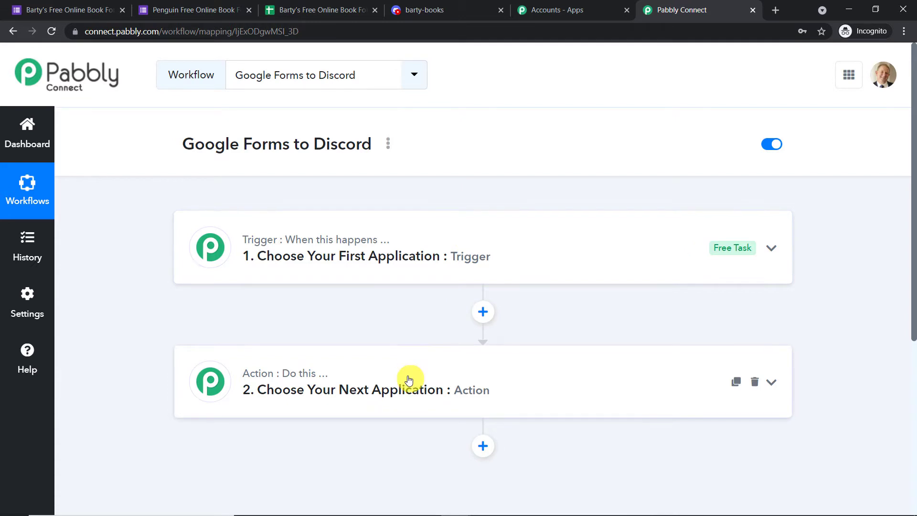
pyautogui.click(439, 260)
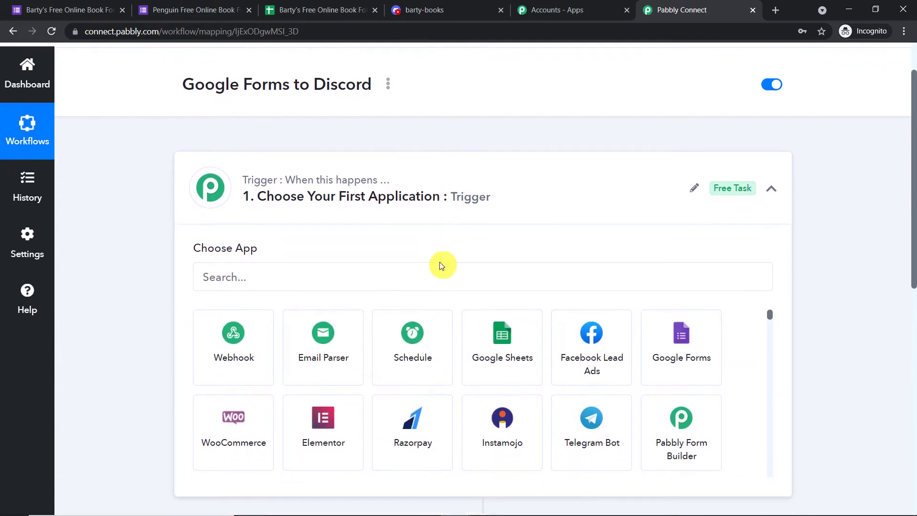
pyautogui.click(347, 272)
pyautogui.write('g')
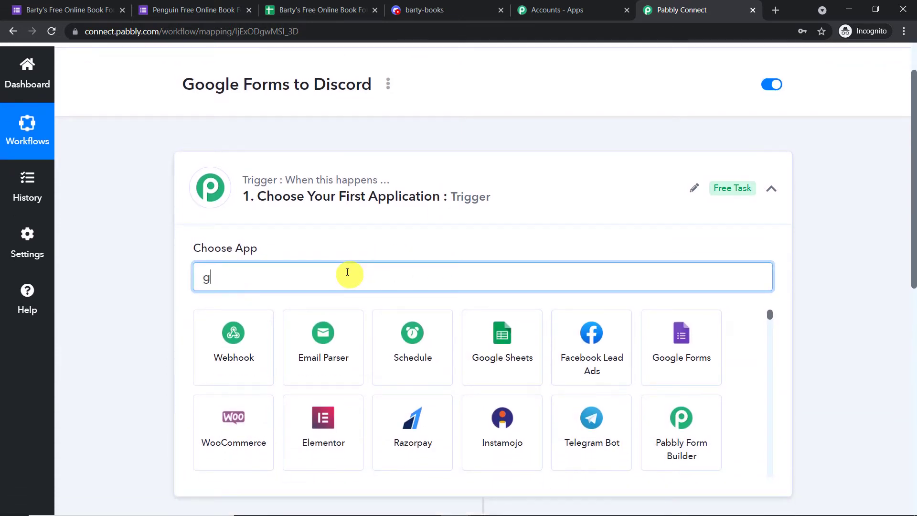
pyautogui.write('oogle f')
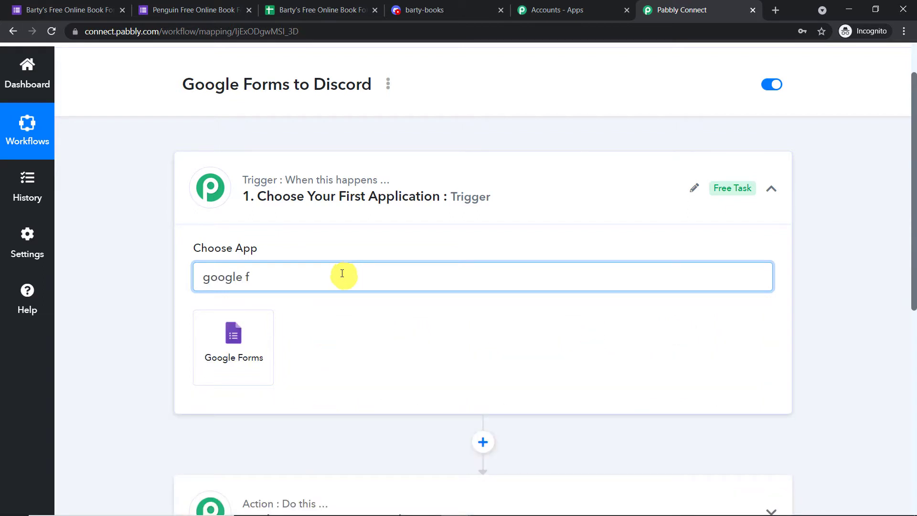
pyautogui.click(245, 343)
pyautogui.scroll(-1, 680, 227)
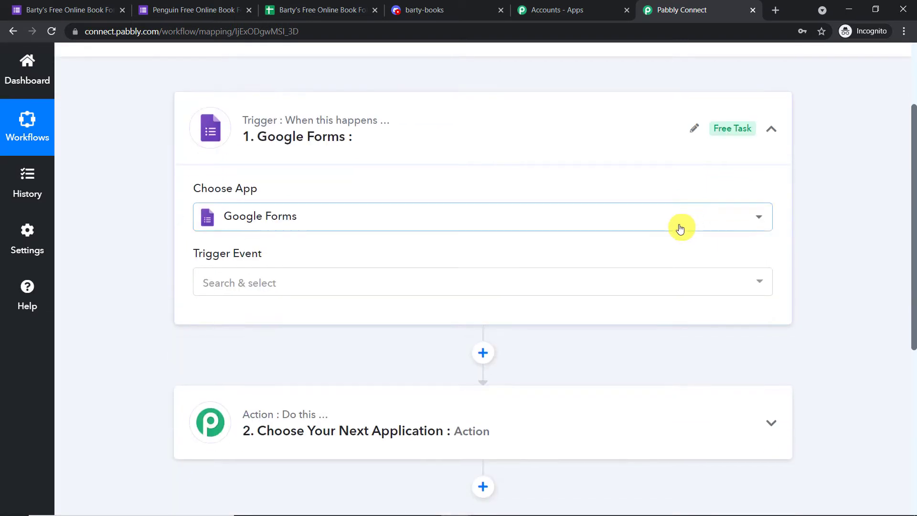
pyautogui.click(403, 289)
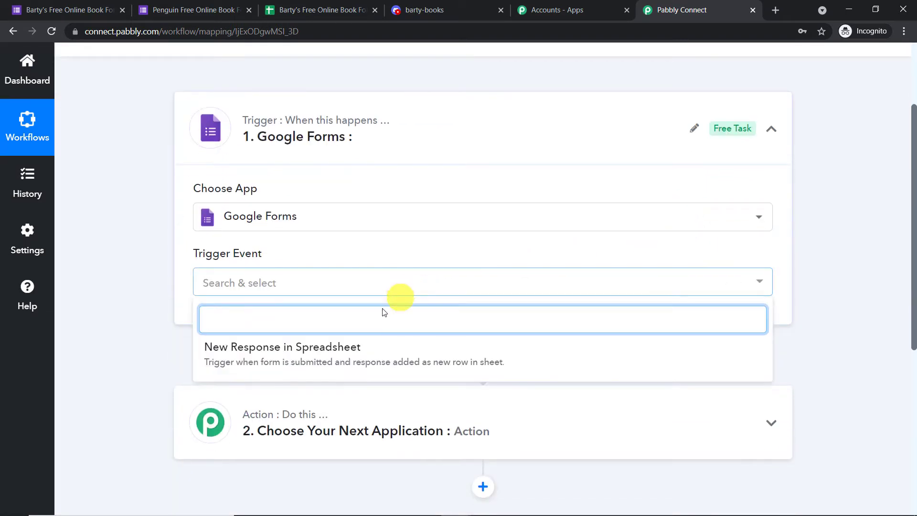
pyautogui.click(359, 347)
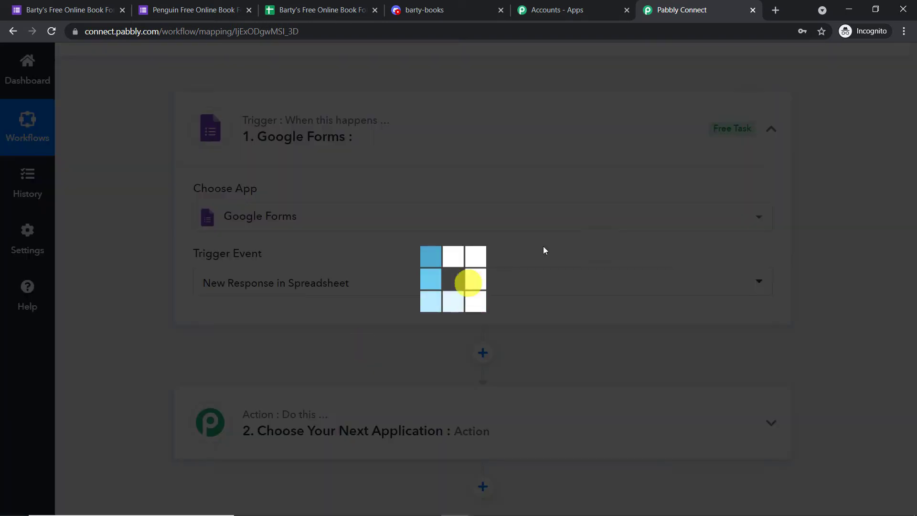
# Read through the webhook URL section and the setup instructions of the Google Forms trigger.
pyautogui.scroll(-1, 589, 233)
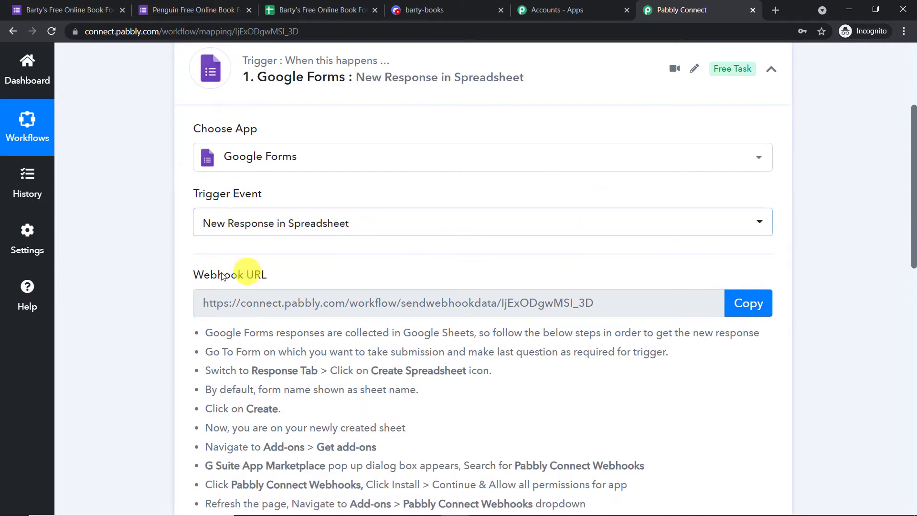
pyautogui.scroll(-3, 528, 305)
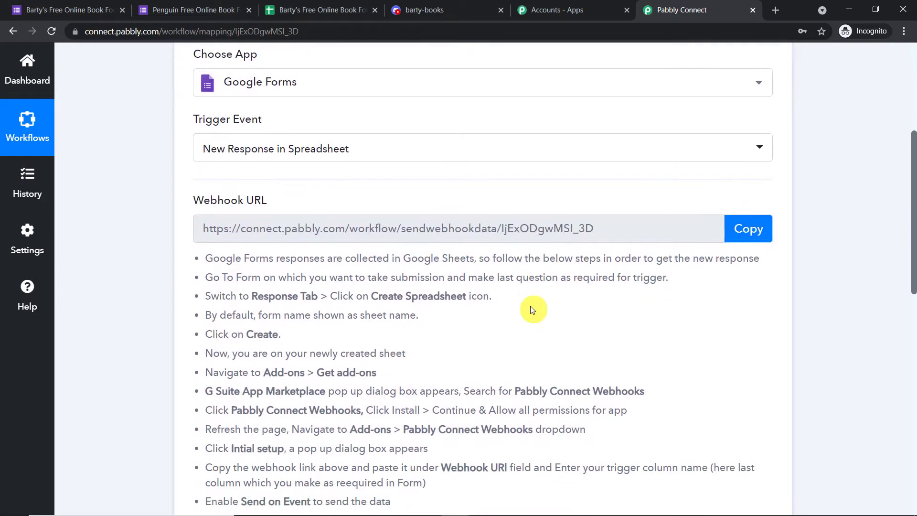
pyautogui.moveTo(523, 417); pyautogui.dragTo(210, 148)
pyautogui.click(784, 243)
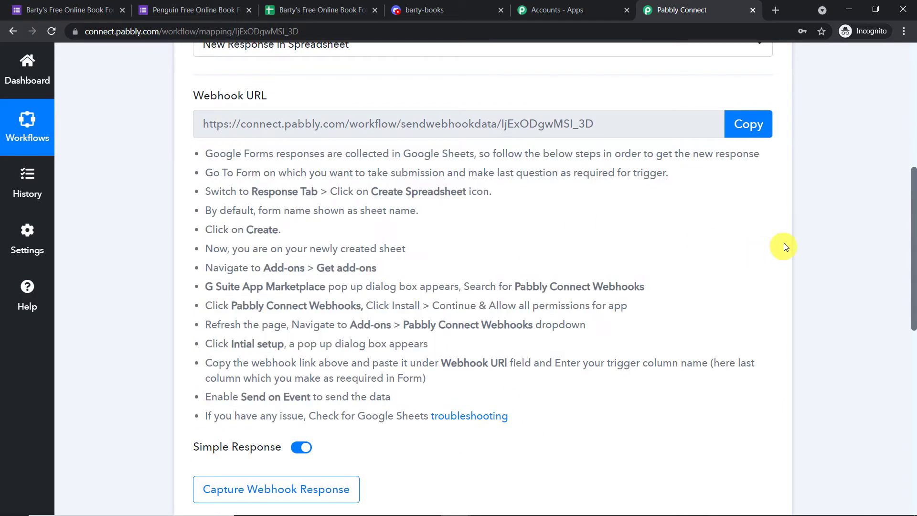
pyautogui.scroll(3, 810, 247)
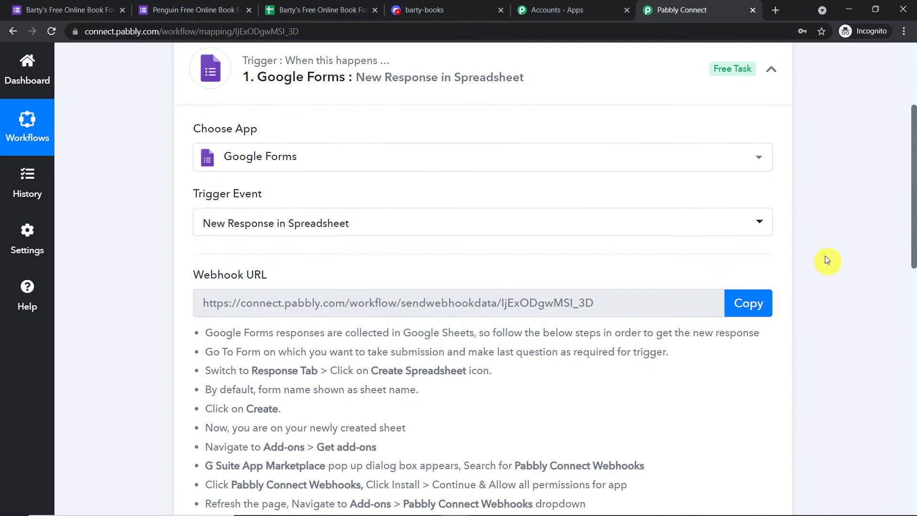
# Switch to the Penguin Free Online Book Form and close the other book form and its response sheet.
pyautogui.click(225, 10)
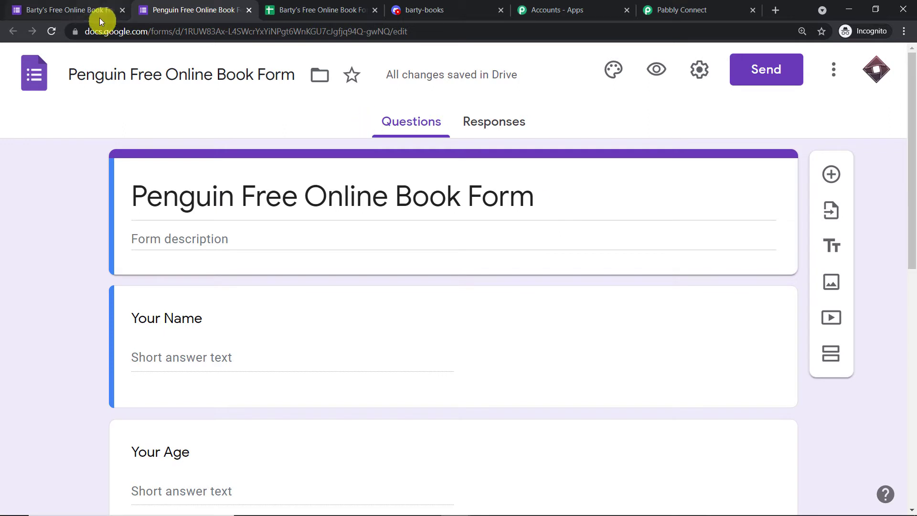
pyautogui.click(122, 10)
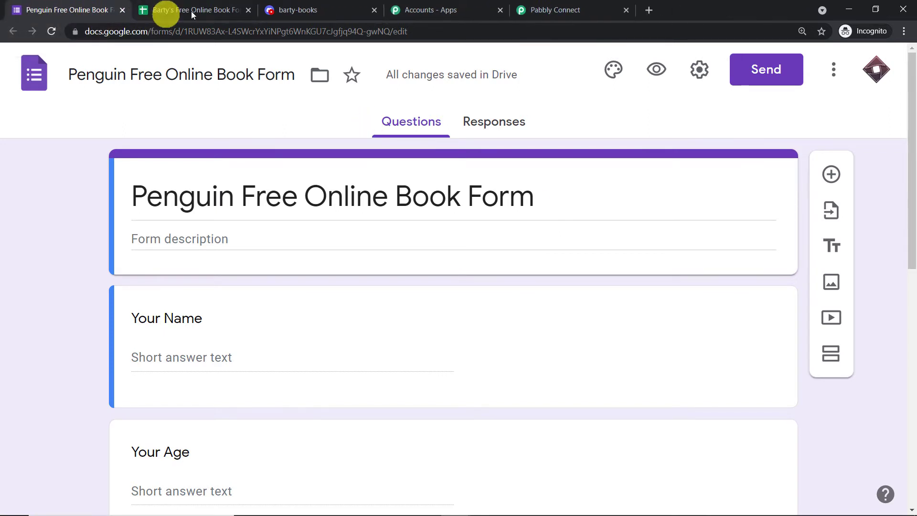
pyautogui.click(245, 14)
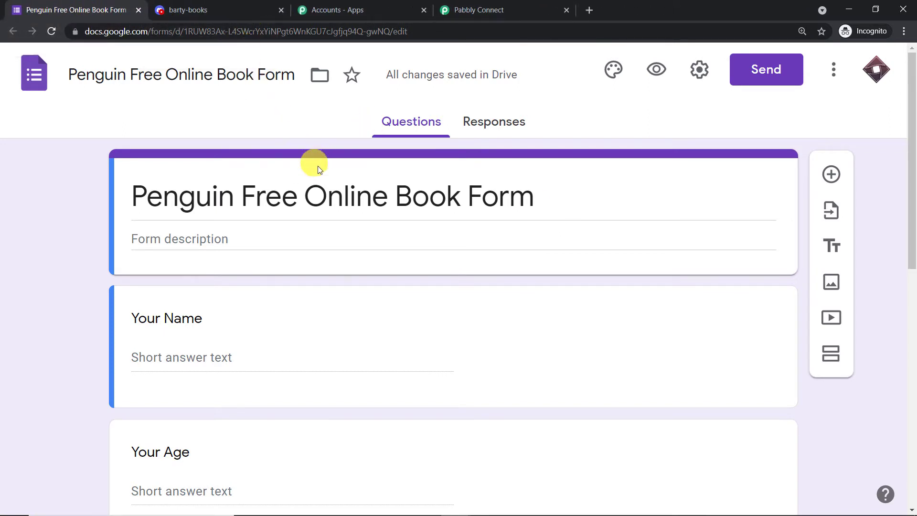
# Review the Penguin form's questions, from Your Name down to the Select One Book choices.
pyautogui.scroll(-9, 415, 199)
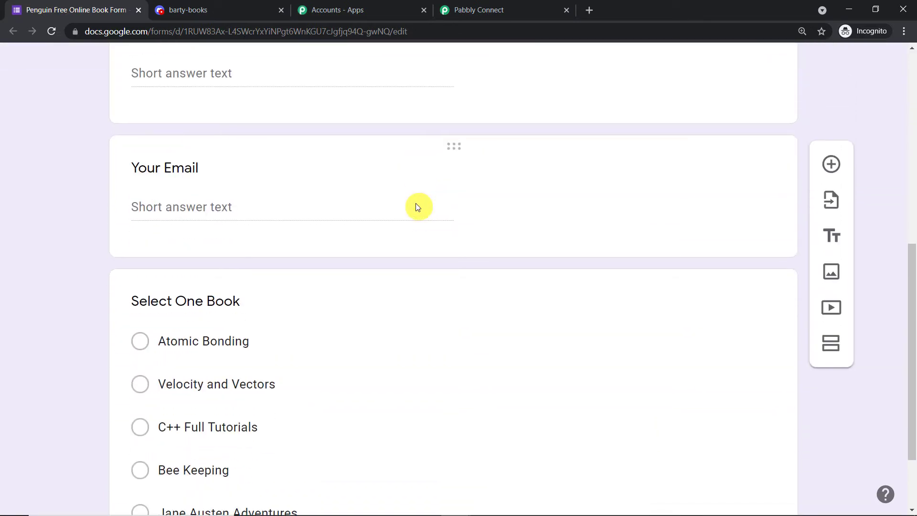
pyautogui.scroll(5, 416, 203)
pyautogui.scroll(3, 377, 191)
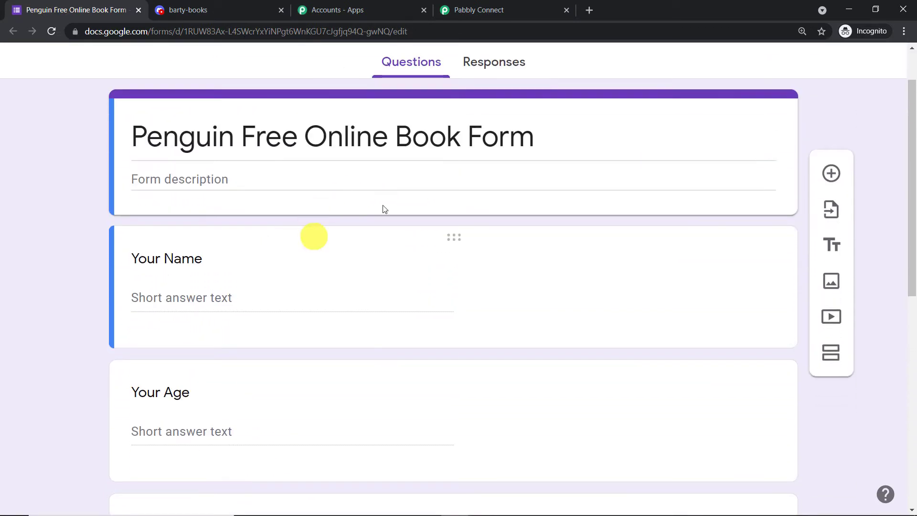
pyautogui.scroll(-3, 334, 241)
pyautogui.scroll(-7, 362, 247)
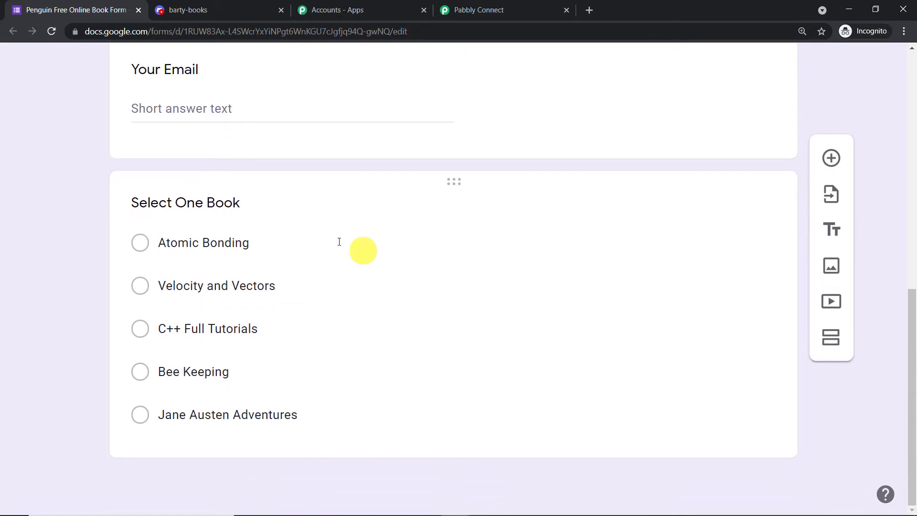
pyautogui.scroll(10, 333, 206)
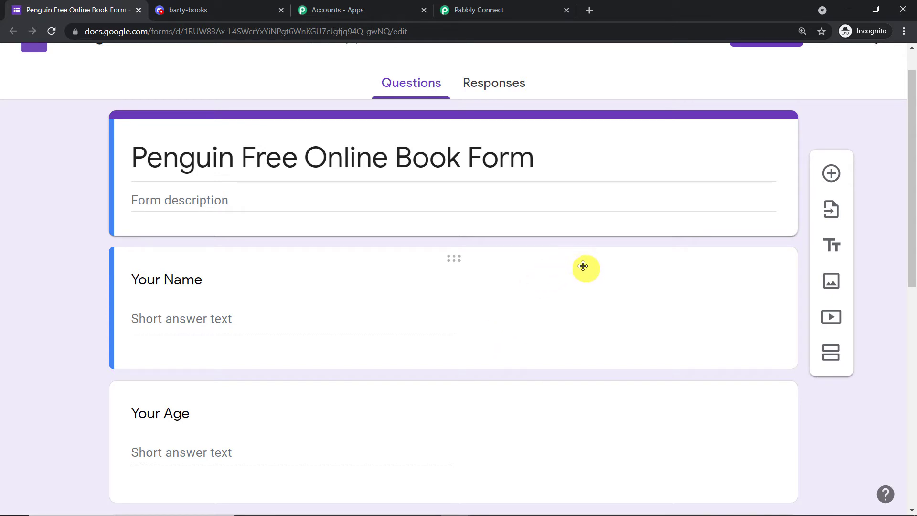
# Make the form's last question, Select One Book, required.
pyautogui.scroll(-10, 583, 266)
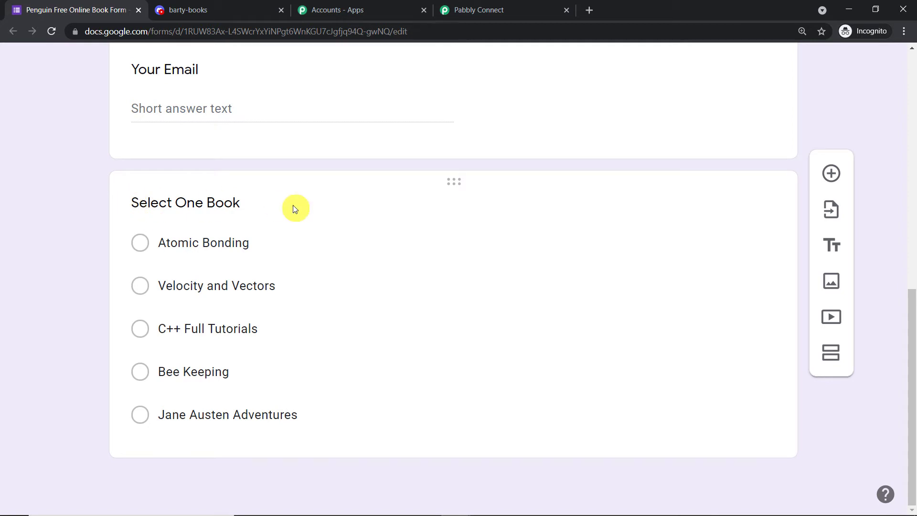
pyautogui.click(388, 207)
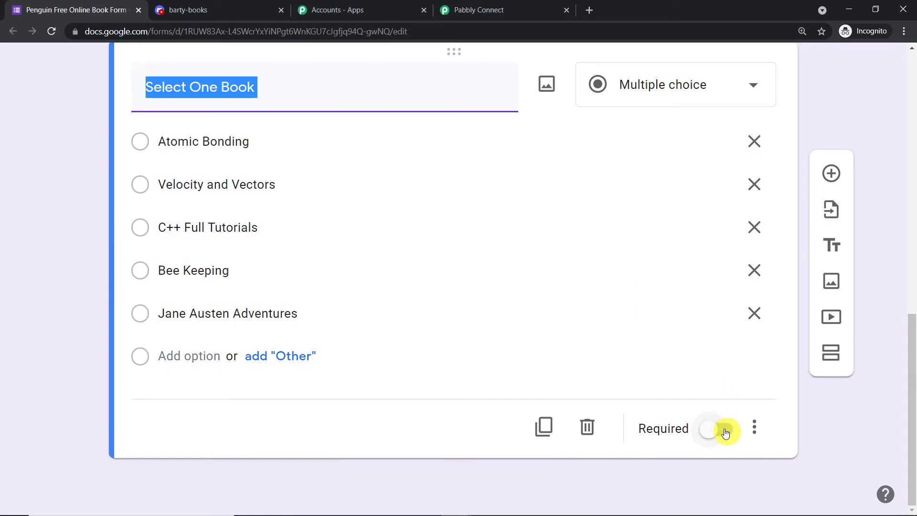
pyautogui.click(724, 431)
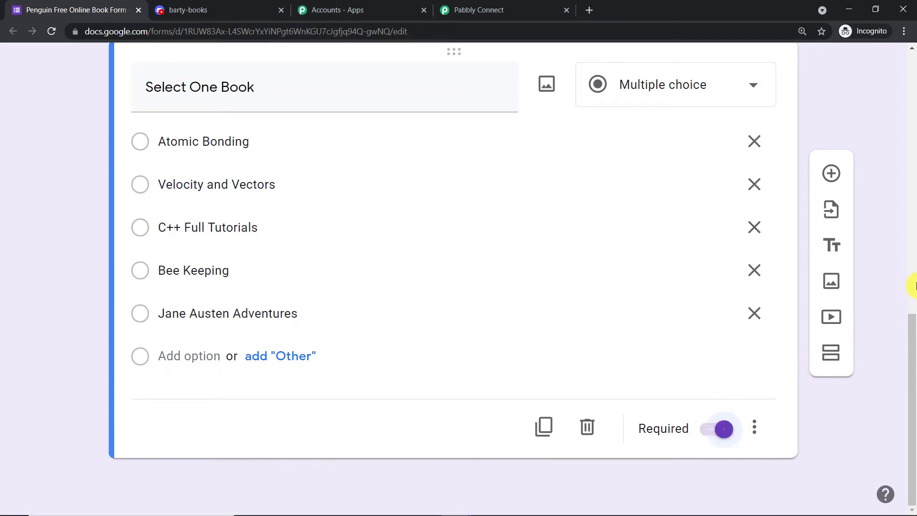
# Create a new spreadsheet as the destination for the Penguin form's responses.
pyautogui.moveTo(913, 285); pyautogui.dragTo(912, 117)
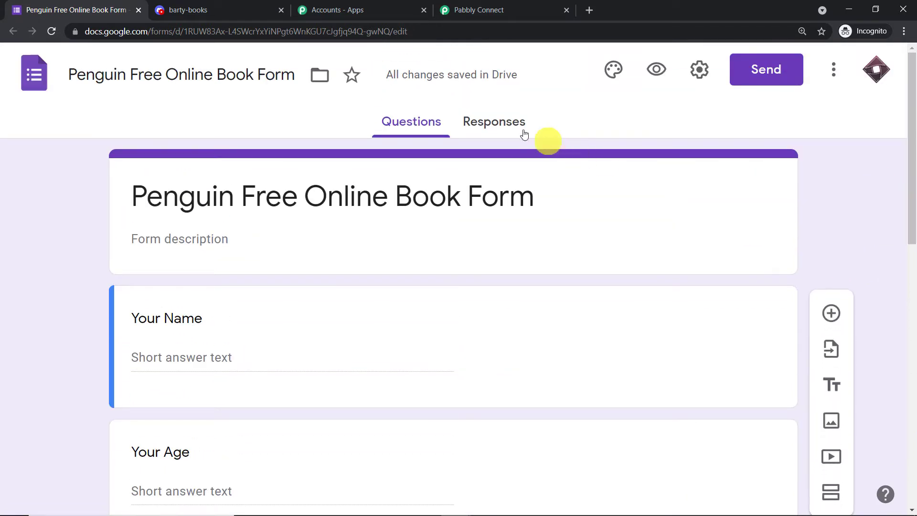
pyautogui.click(505, 124)
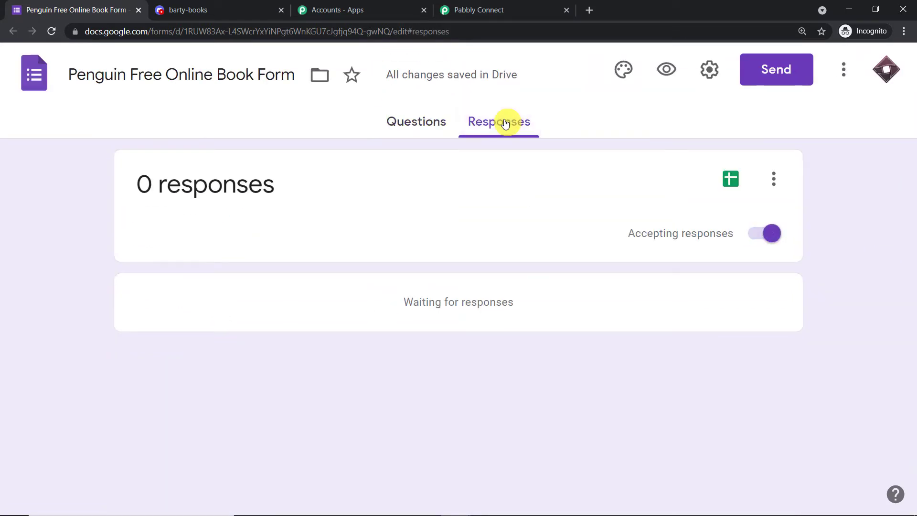
pyautogui.click(731, 187)
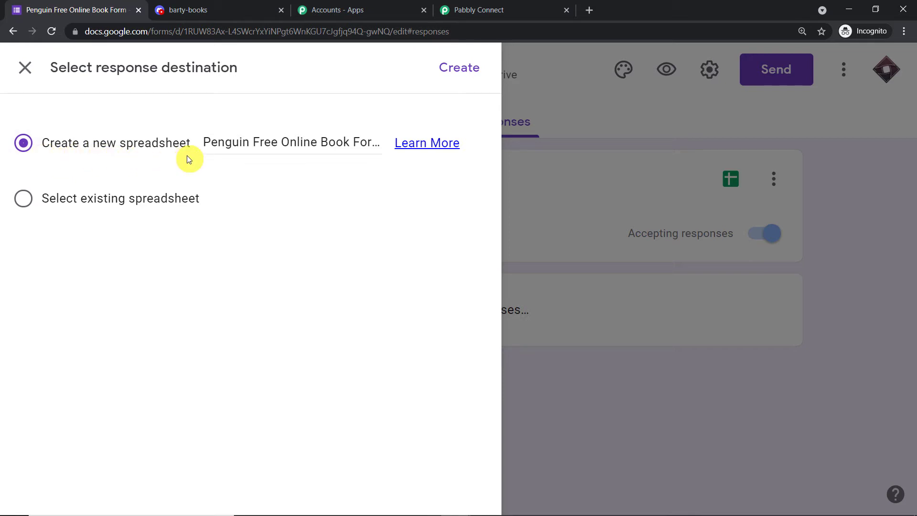
pyautogui.click(459, 74)
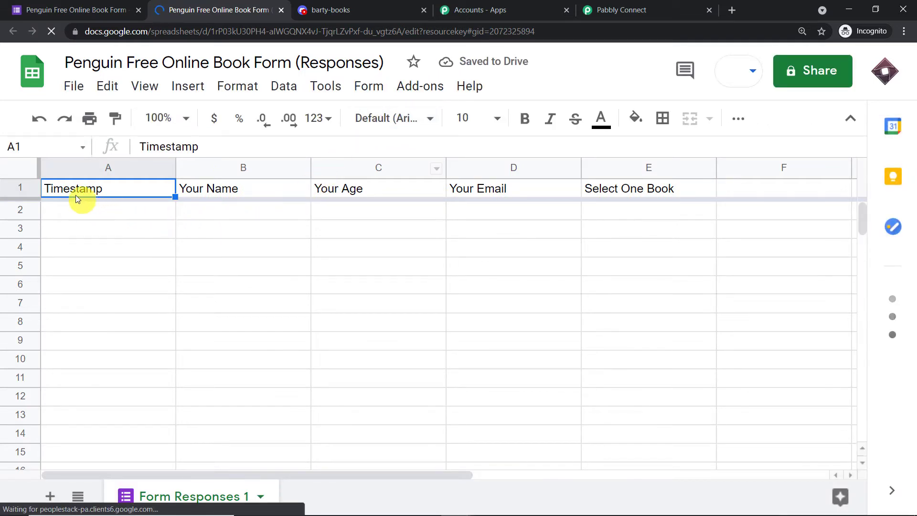
# Check the response sheet's headers for name, age, email and book selection against the form's questions.
pyautogui.click(205, 191)
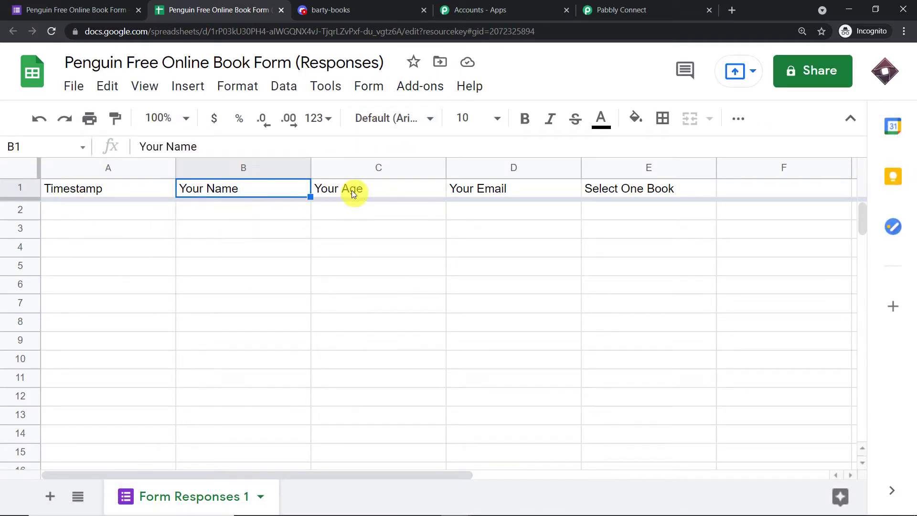
pyautogui.click(353, 190)
pyautogui.click(487, 193)
pyautogui.click(623, 191)
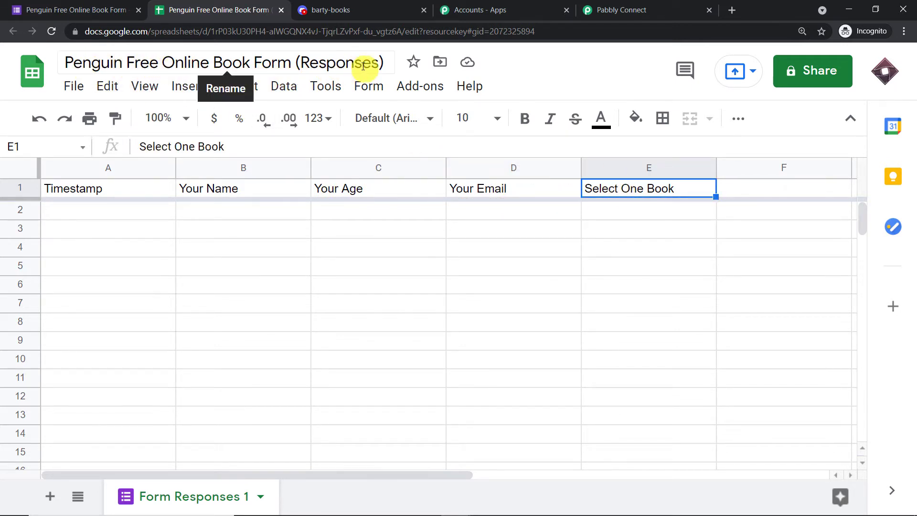
# Compare the questions in the Penguin form with the Timestamp to Select One Book columns of the response sheet.
pyautogui.click(92, 10)
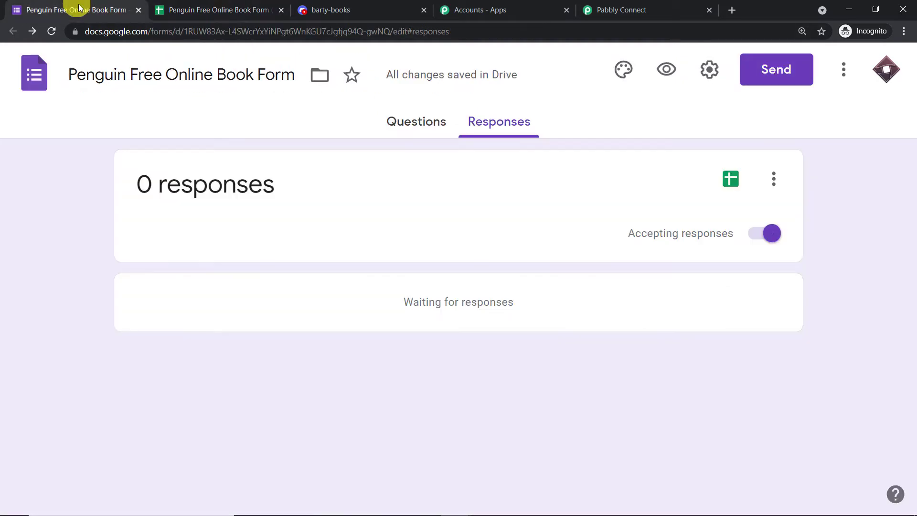
pyautogui.click(404, 121)
pyautogui.scroll(-10, 324, 194)
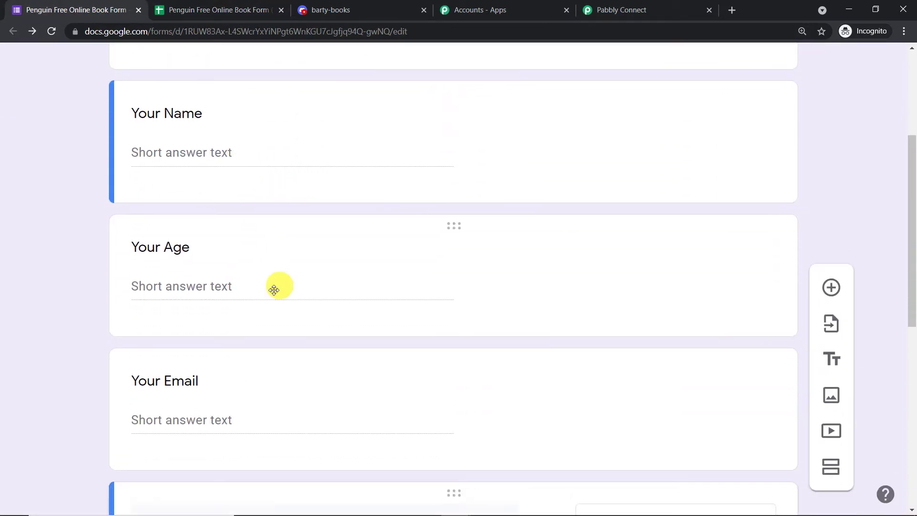
pyautogui.click(270, 10)
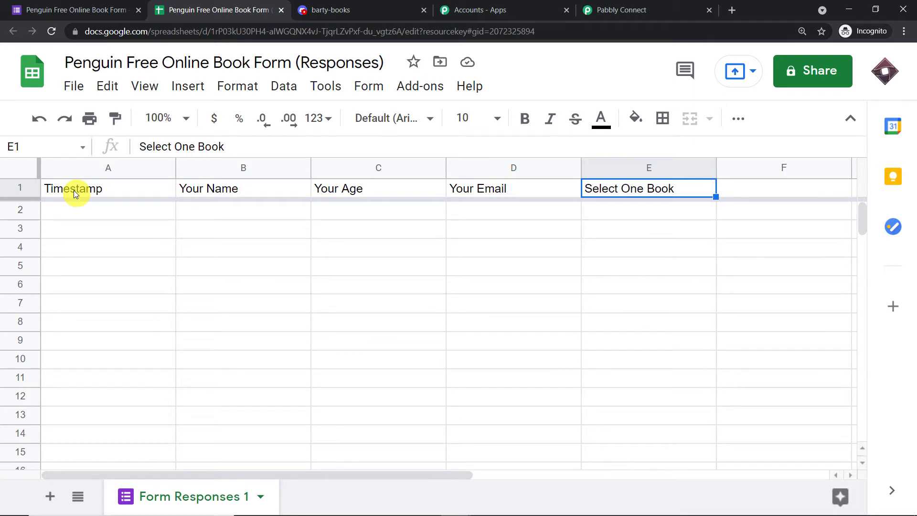
pyautogui.click(60, 10)
pyautogui.scroll(5, 385, 189)
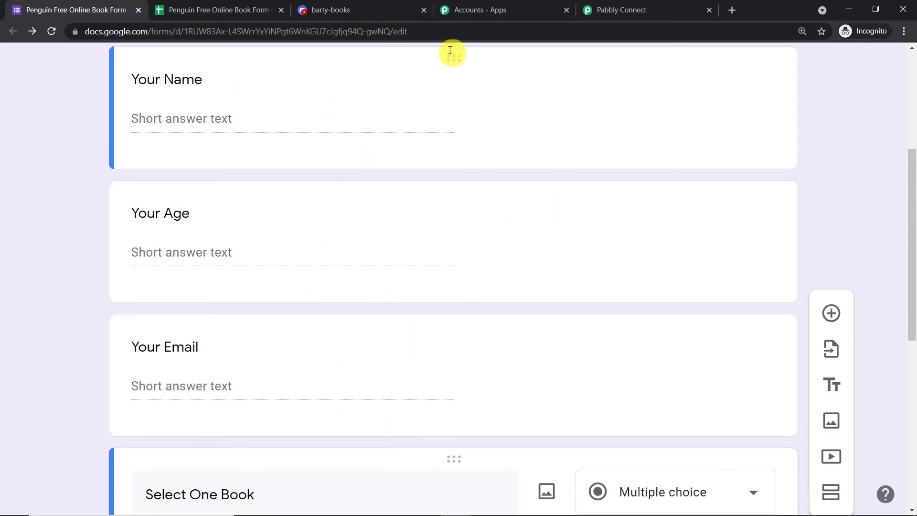
pyautogui.click(233, 7)
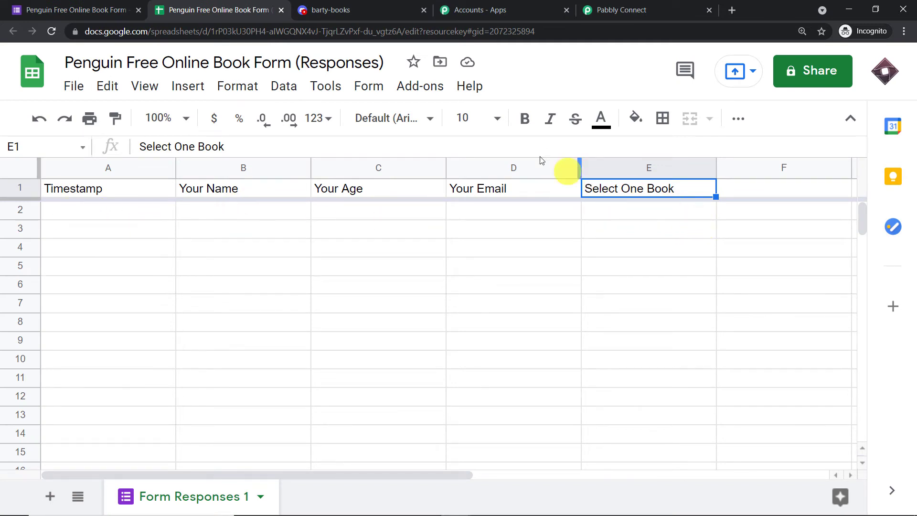
# Look through rows 2 to 5 of the response sheet, where form submissions are recorded.
pyautogui.click(15, 210)
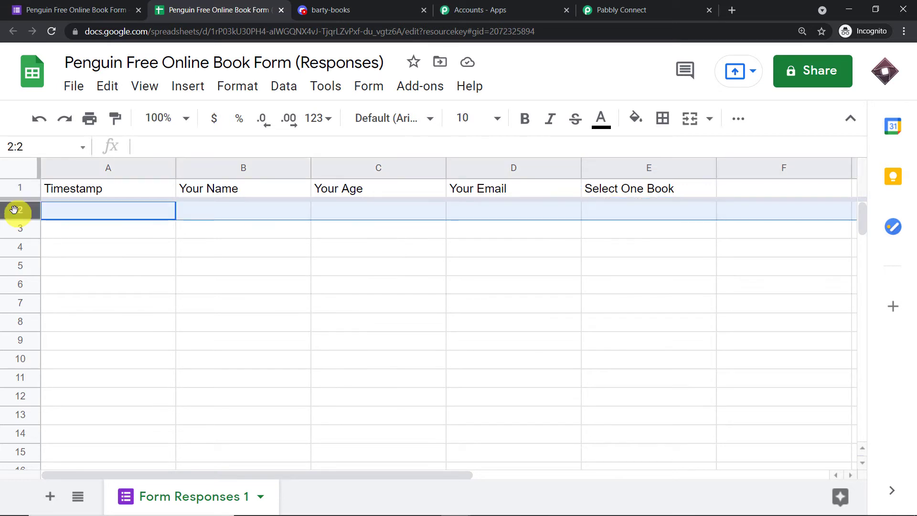
pyautogui.click(13, 232)
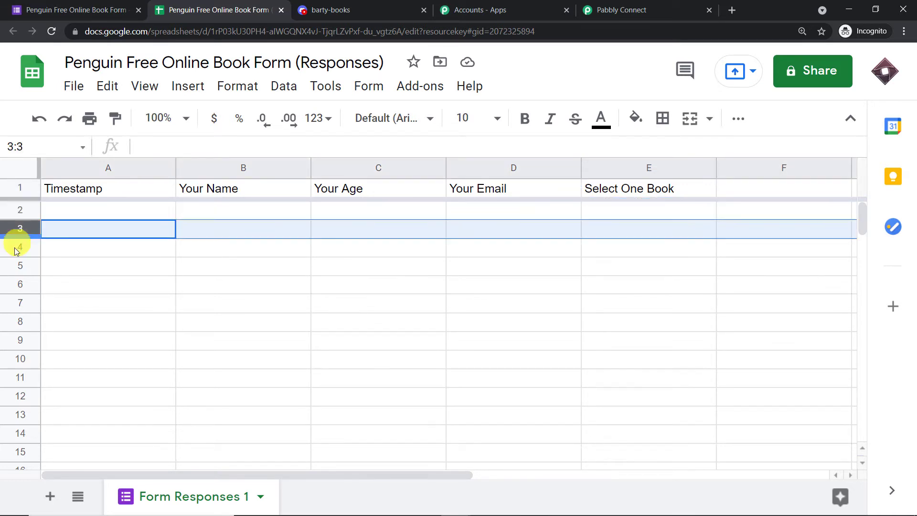
pyautogui.click(18, 248)
pyautogui.click(20, 265)
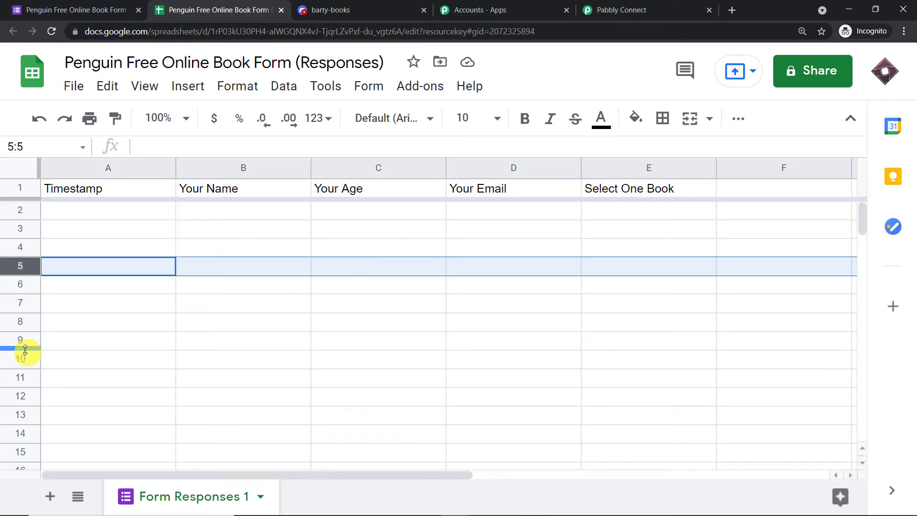
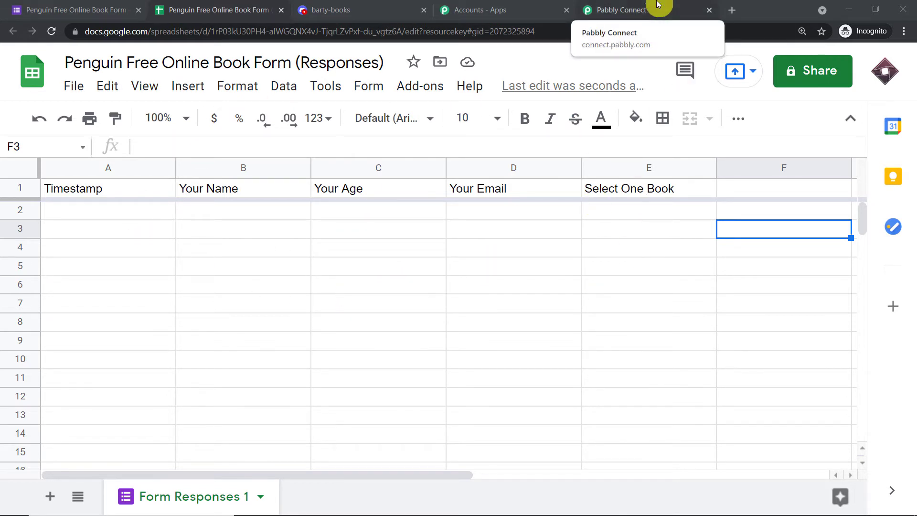
# Look up the Pabbly Connect Webhooks add-on in the Sheets add-on marketplace, and close the marketplace.
pyautogui.click(424, 94)
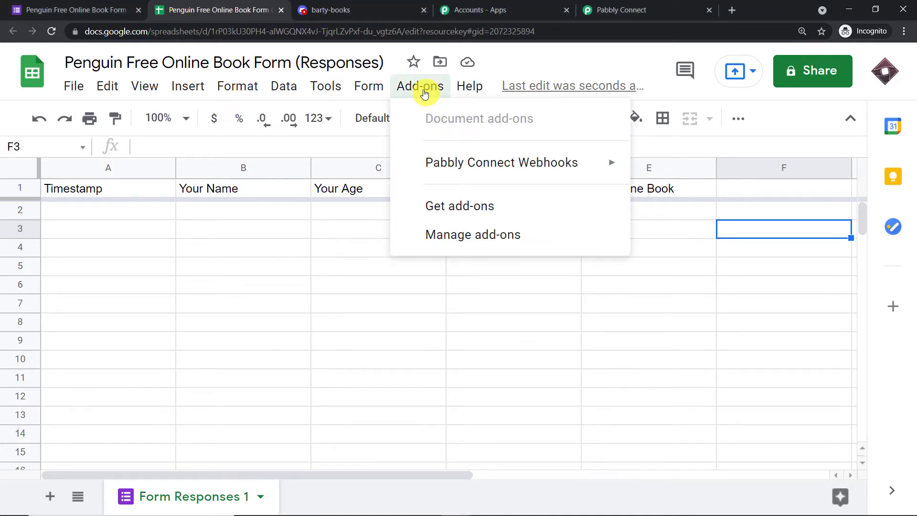
pyautogui.moveTo(428, 165)
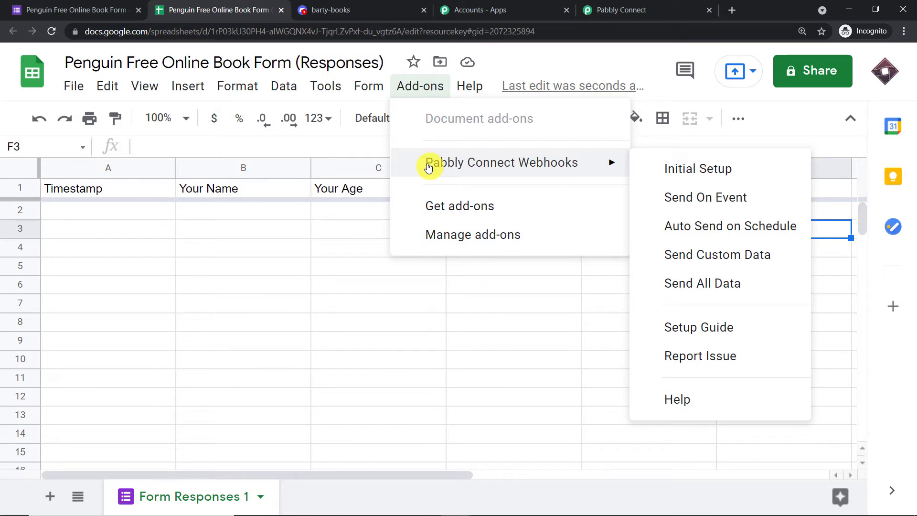
pyautogui.click(430, 196)
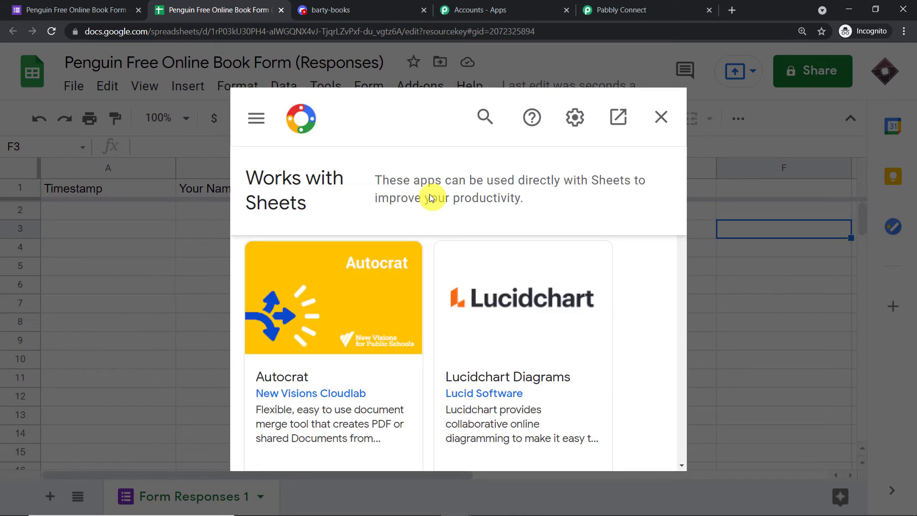
pyautogui.click(485, 117)
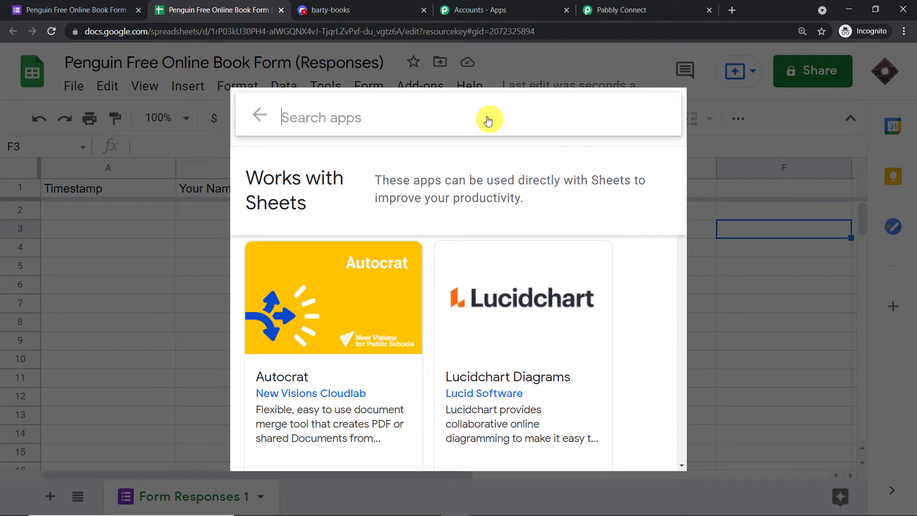
pyautogui.write('pa')
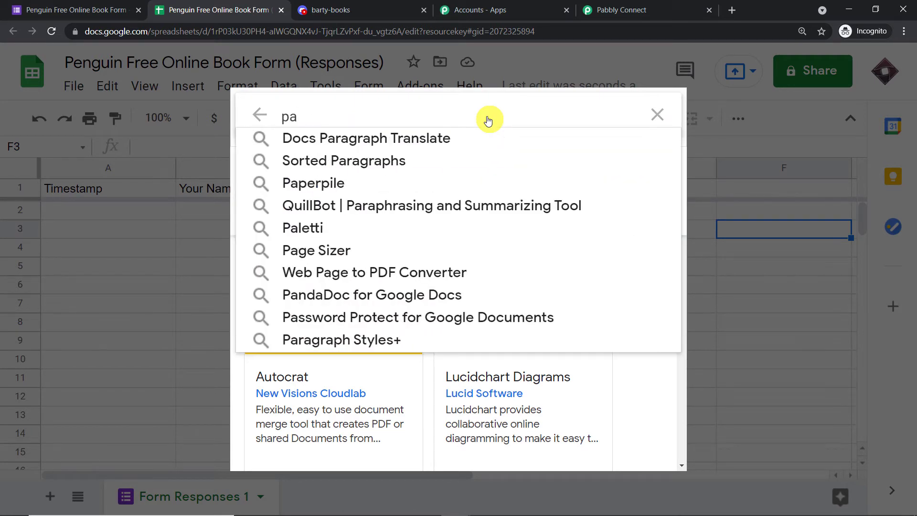
pyautogui.write('bb')
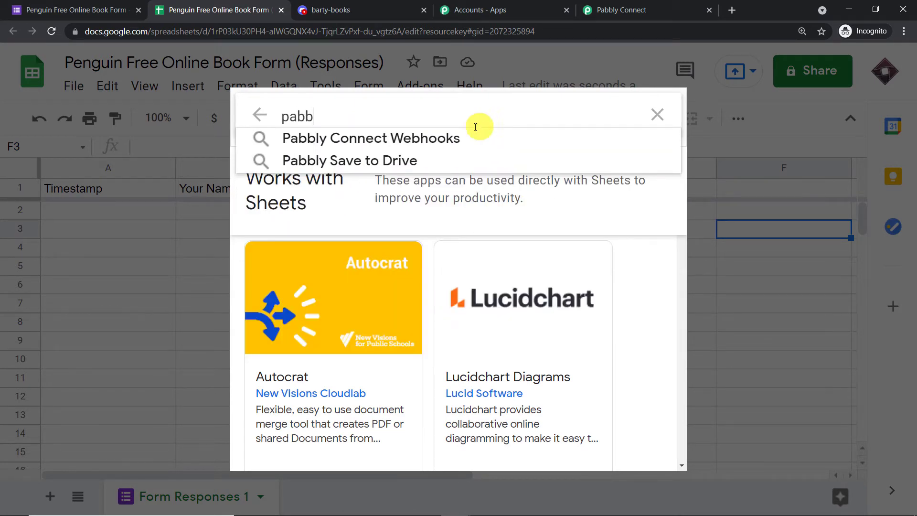
pyautogui.click(463, 138)
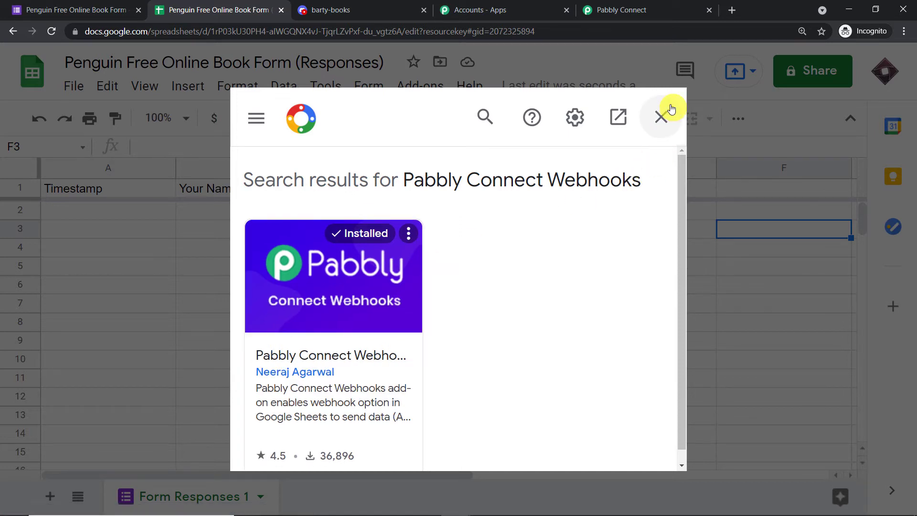
pyautogui.click(662, 117)
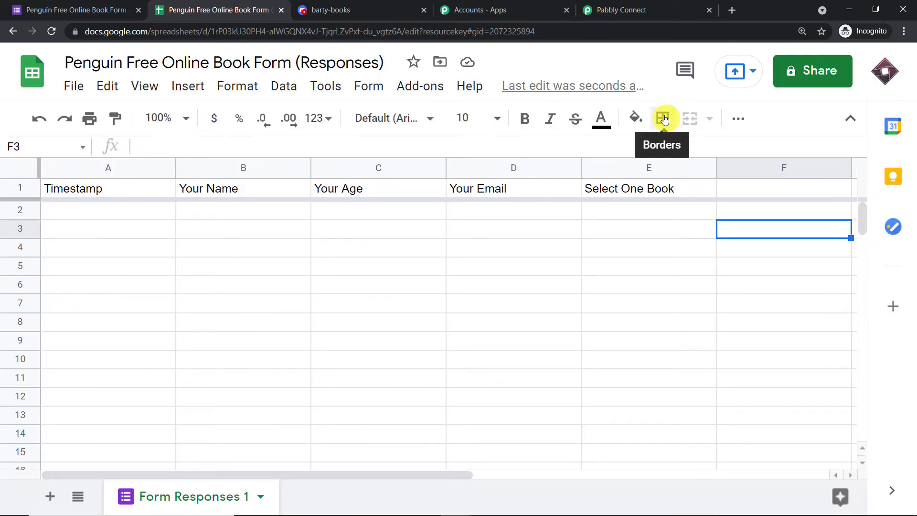
# In the initial setup of Pabbly Connect Webhooks, enter the webhook URL copied from the Google Forms trigger in Pabbly Connect.
pyautogui.click(400, 86)
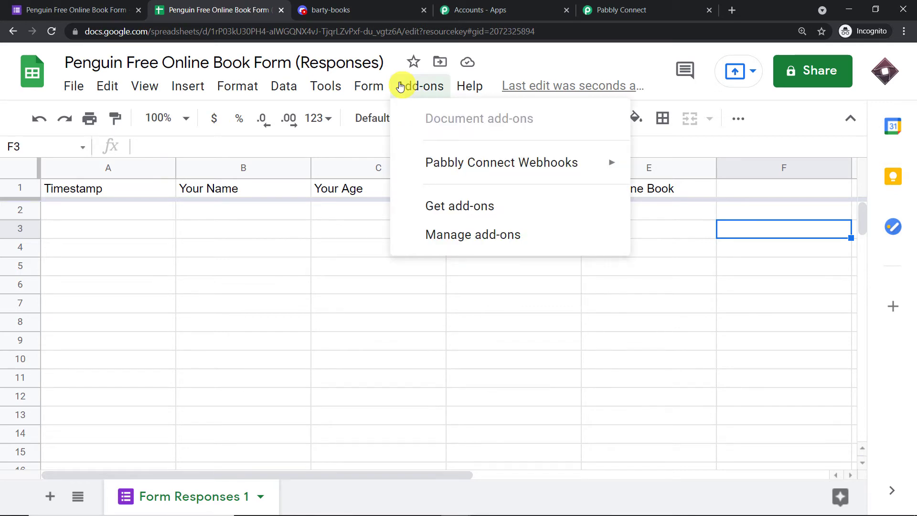
pyautogui.moveTo(408, 153)
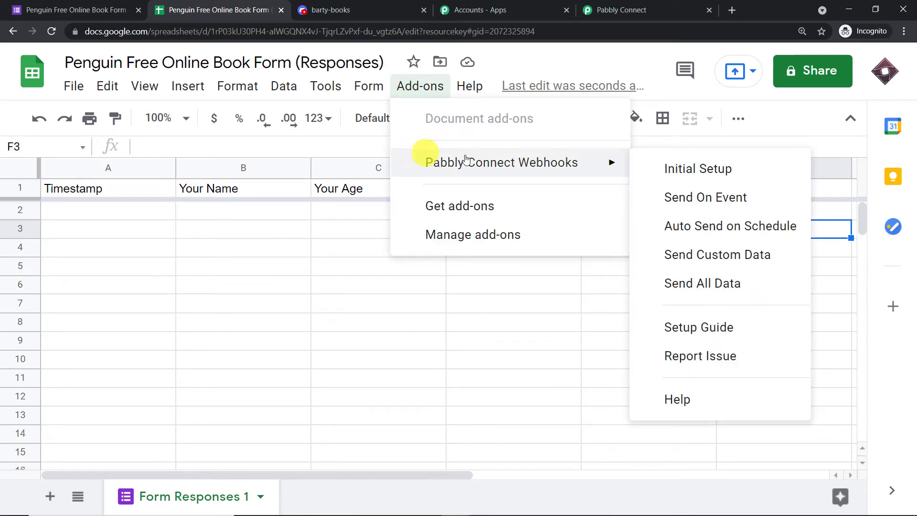
pyautogui.click(651, 169)
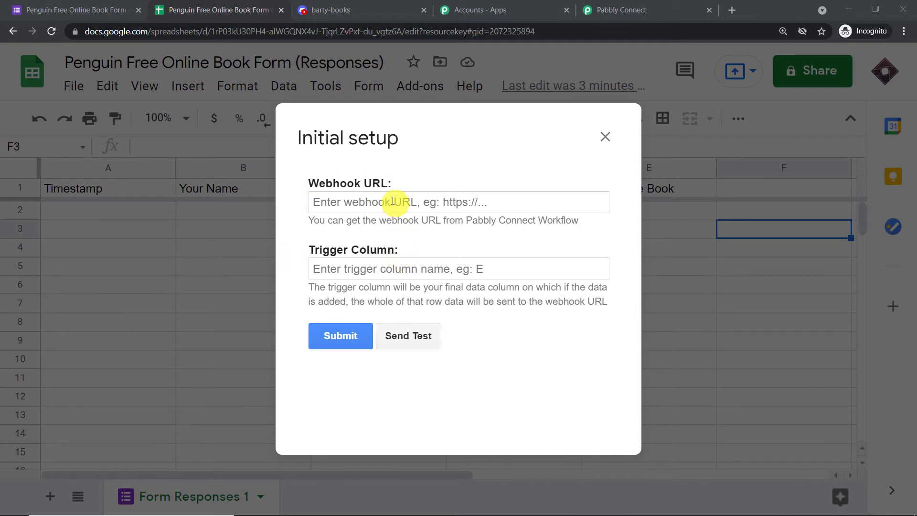
pyautogui.click(621, 10)
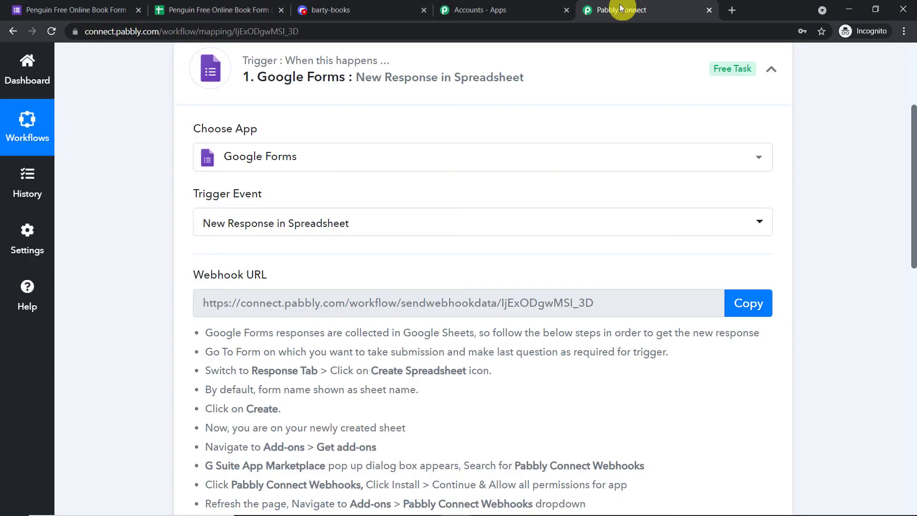
pyautogui.click(748, 306)
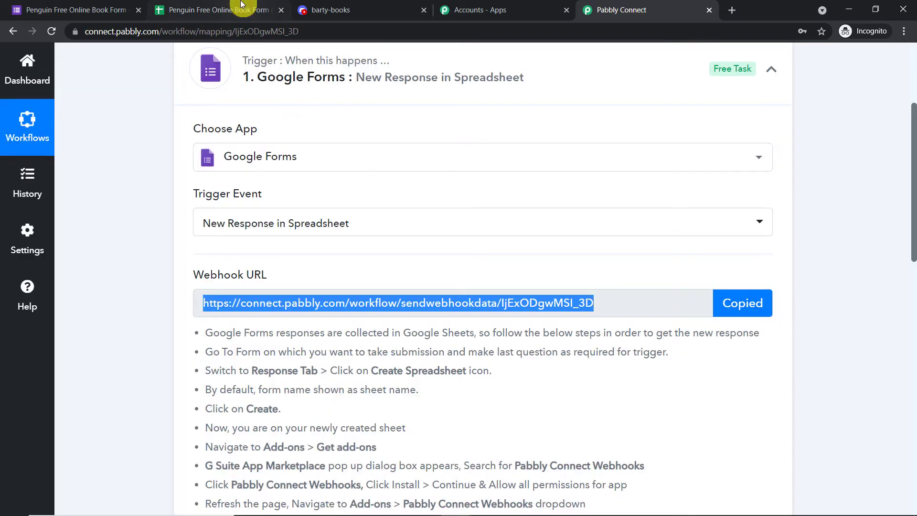
pyautogui.click(241, 5)
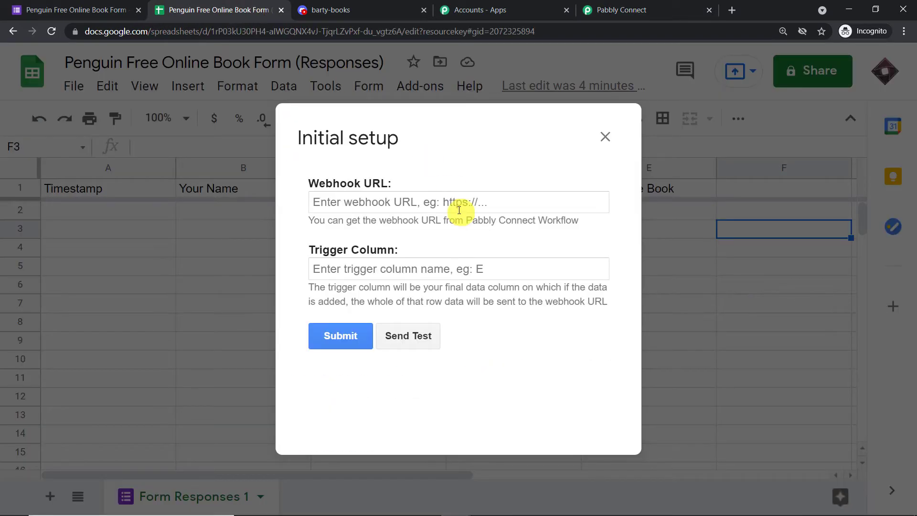
pyautogui.click(454, 201)
pyautogui.hotkey('ctrl', 'v')
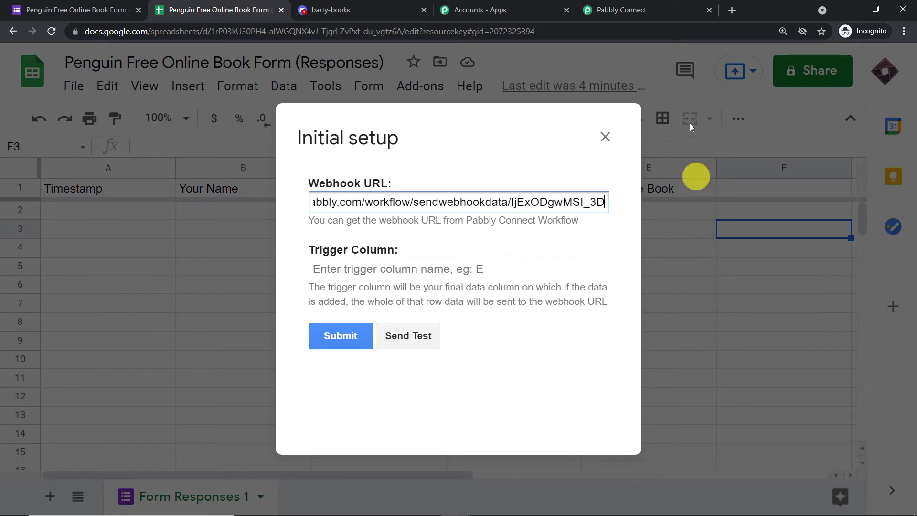
# Set the webhook's trigger column to E and submit the initial setup.
pyautogui.click(393, 266)
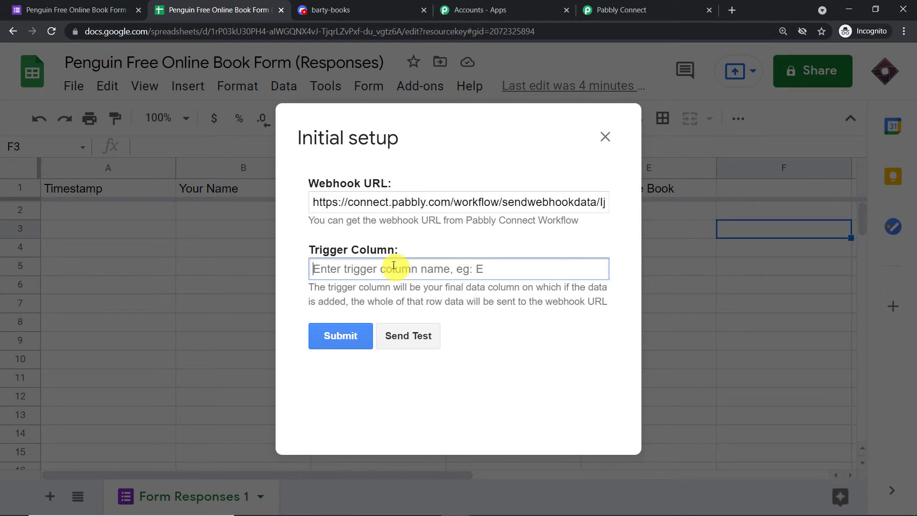
pyautogui.write('E')
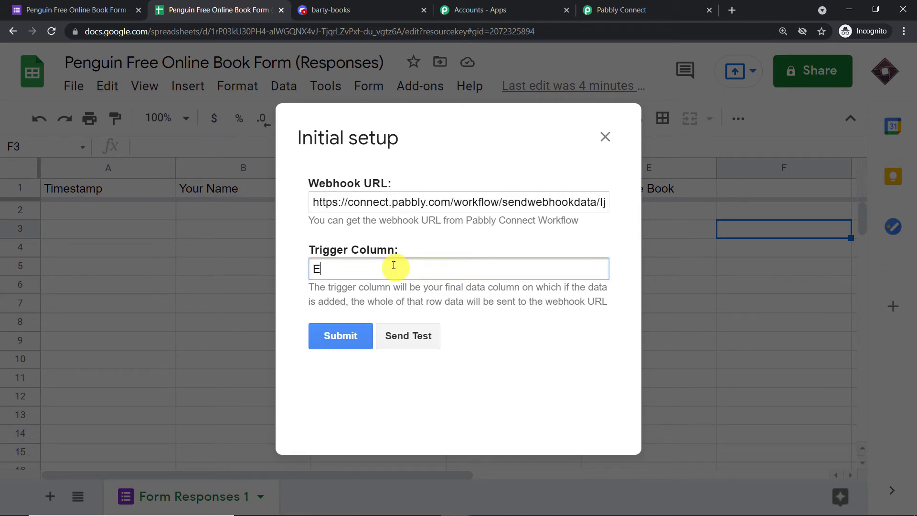
pyautogui.click(345, 336)
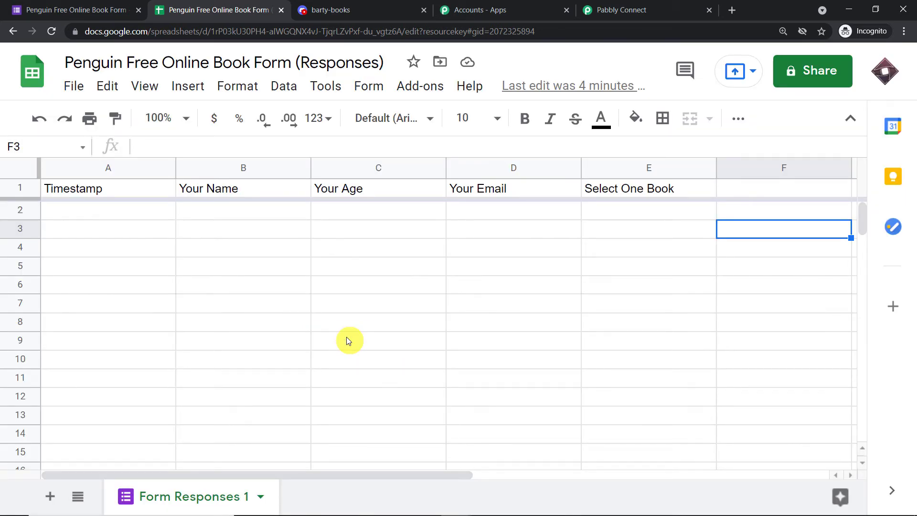
# Enable Send On Event for the response sheet and check the trigger's webhook response status in Pabbly Connect.
pyautogui.click(420, 87)
pyautogui.moveTo(431, 157)
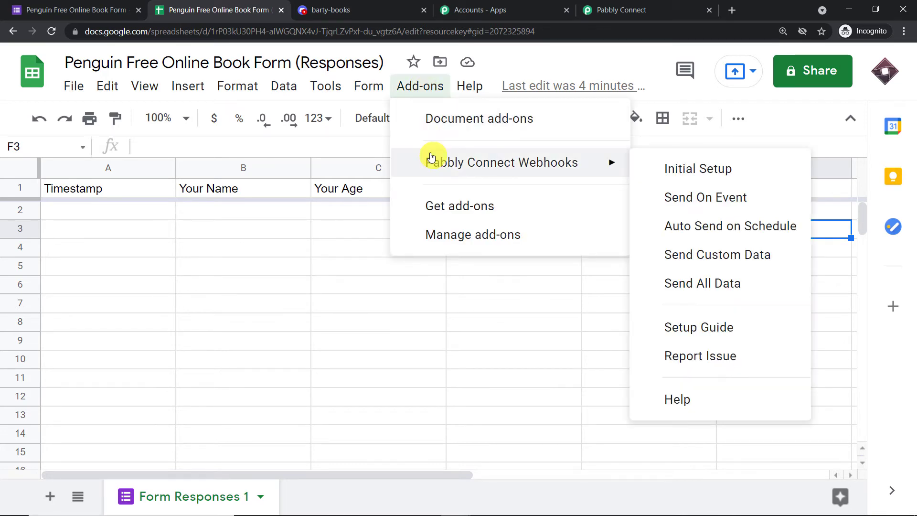
pyautogui.click(698, 198)
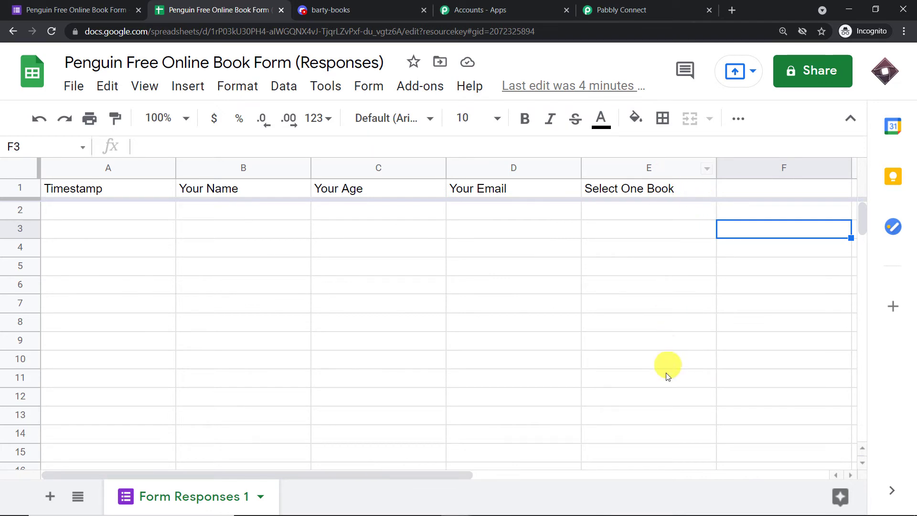
pyautogui.click(640, 5)
pyautogui.scroll(-8, 654, 143)
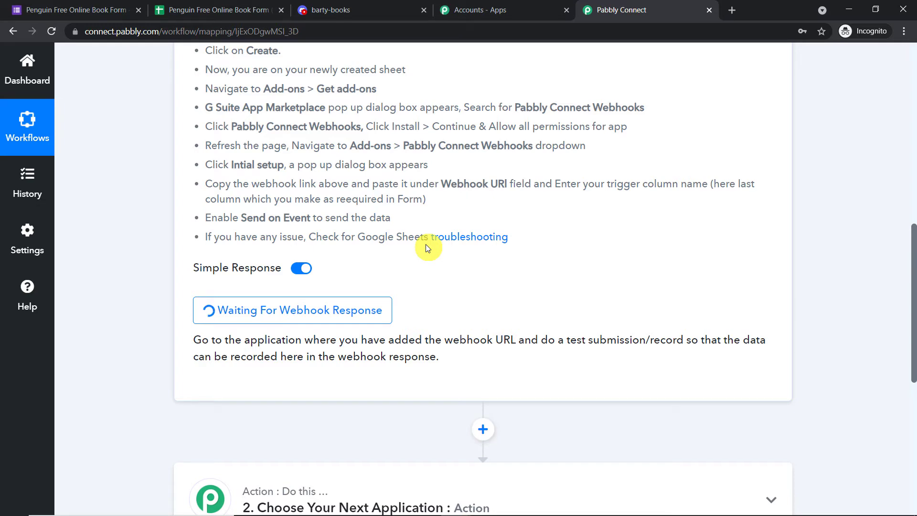
# Preview the Penguin form and fill in the name and email of a test response from a saved autofill entry.
pyautogui.click(60, 10)
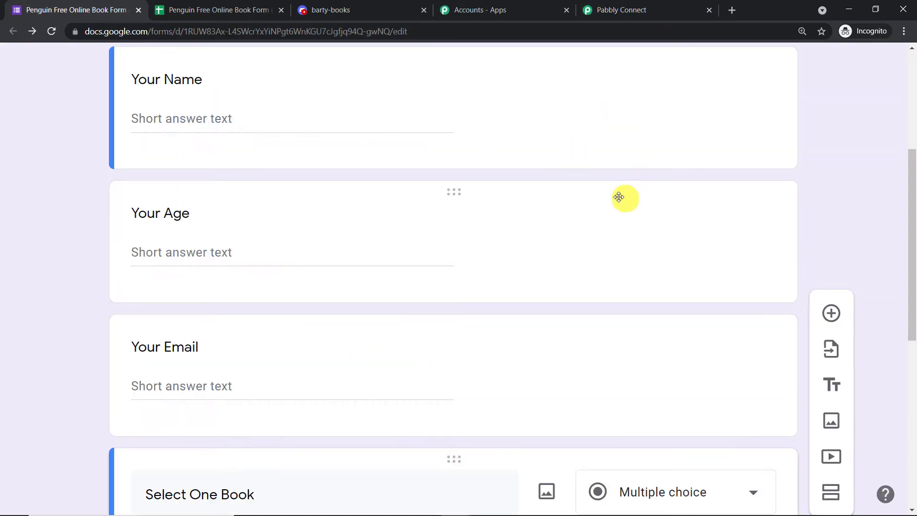
pyautogui.scroll(5, 621, 198)
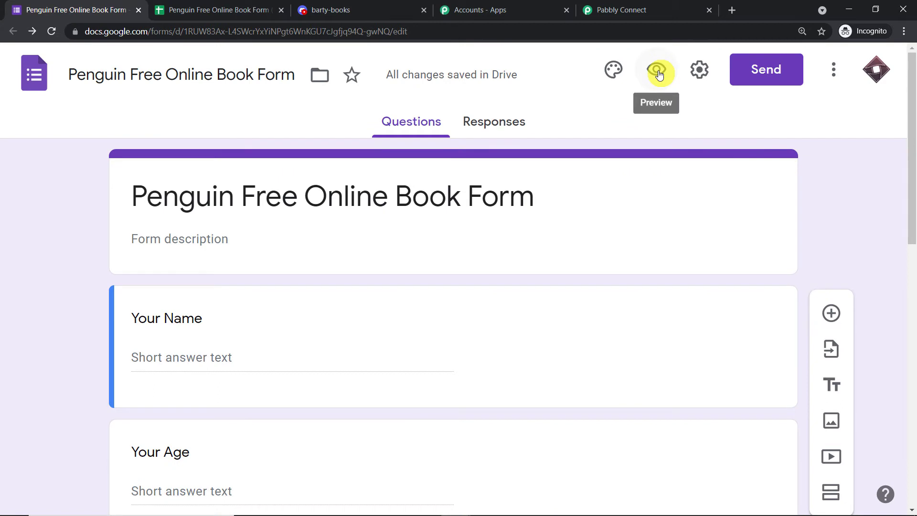
pyautogui.click(658, 73)
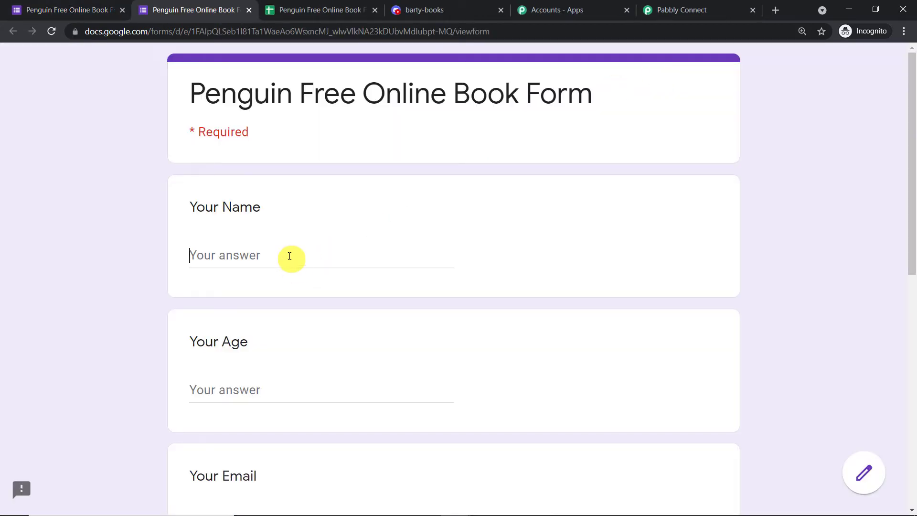
pyautogui.click(289, 256)
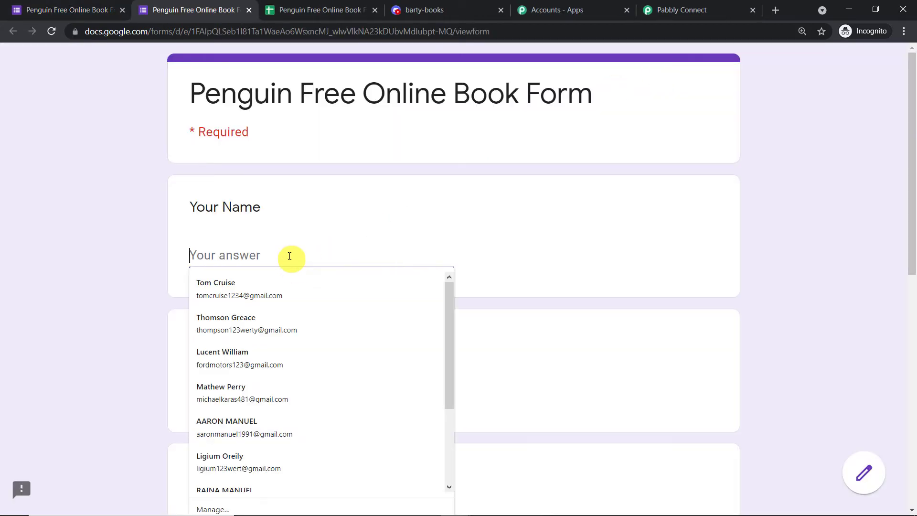
pyautogui.click(269, 396)
pyautogui.scroll(-3, 663, 194)
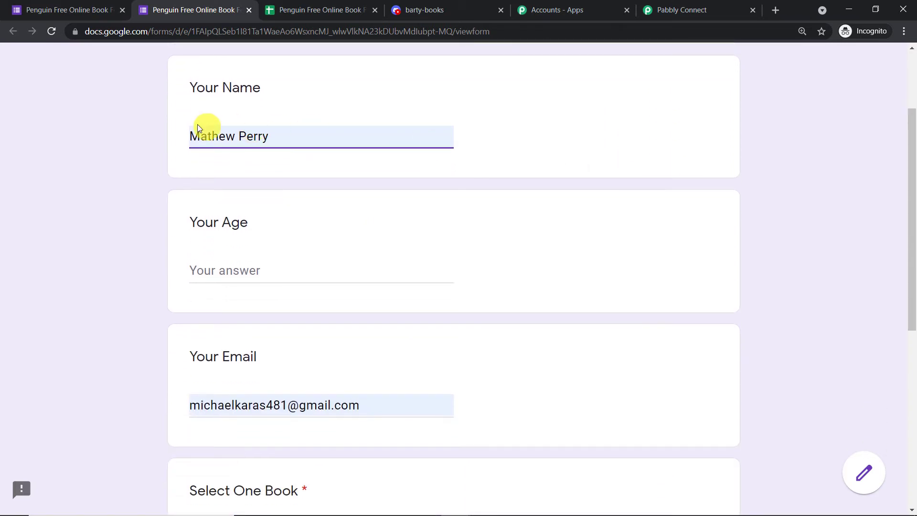
# Complete the test response with age 78 and the book C++ Full Tutorials, and submit the form.
pyautogui.click(254, 269)
pyautogui.write('78')
pyautogui.scroll(-3, 247, 274)
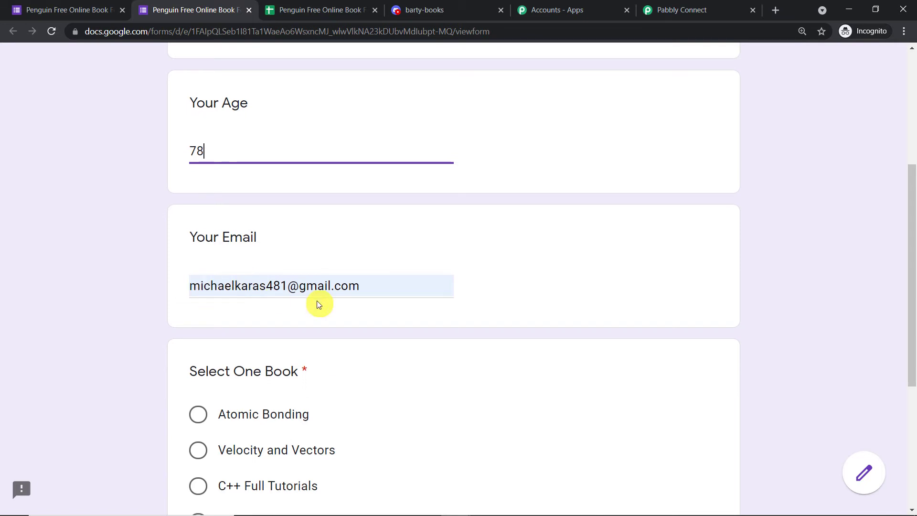
pyautogui.scroll(-3, 318, 304)
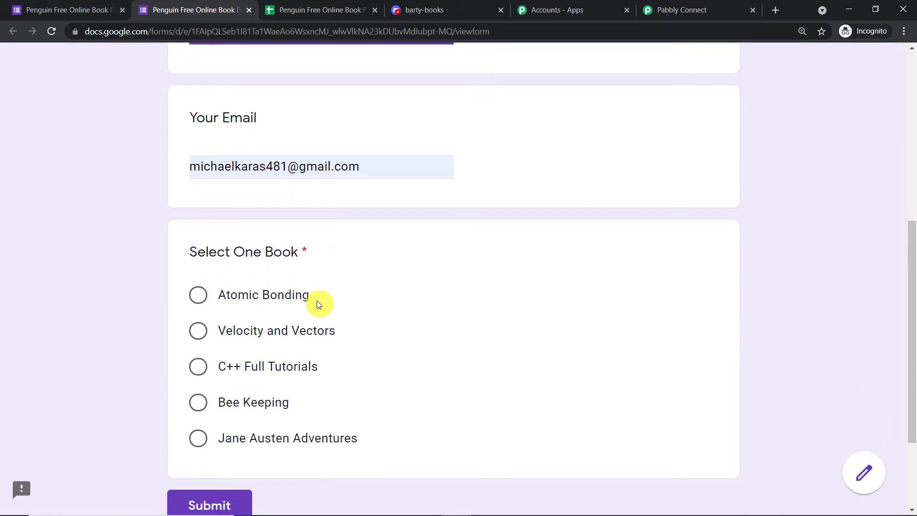
pyautogui.click(203, 374)
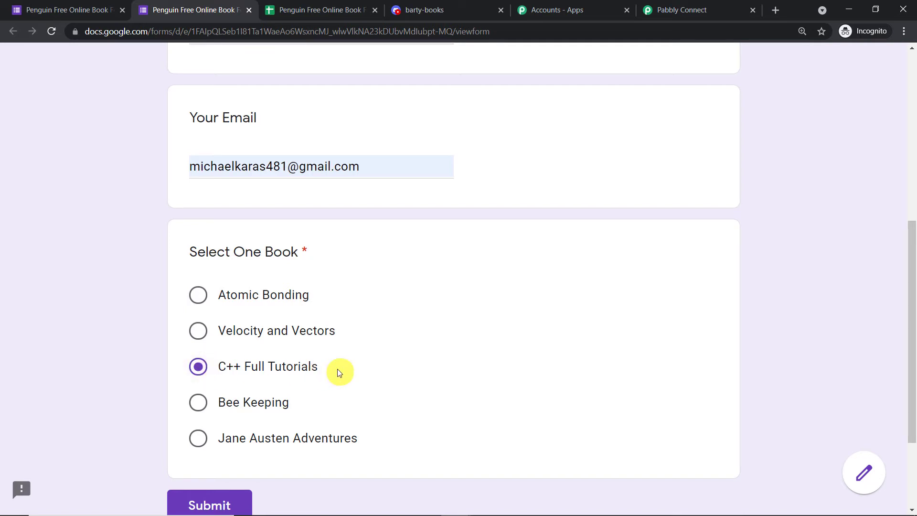
pyautogui.click(210, 505)
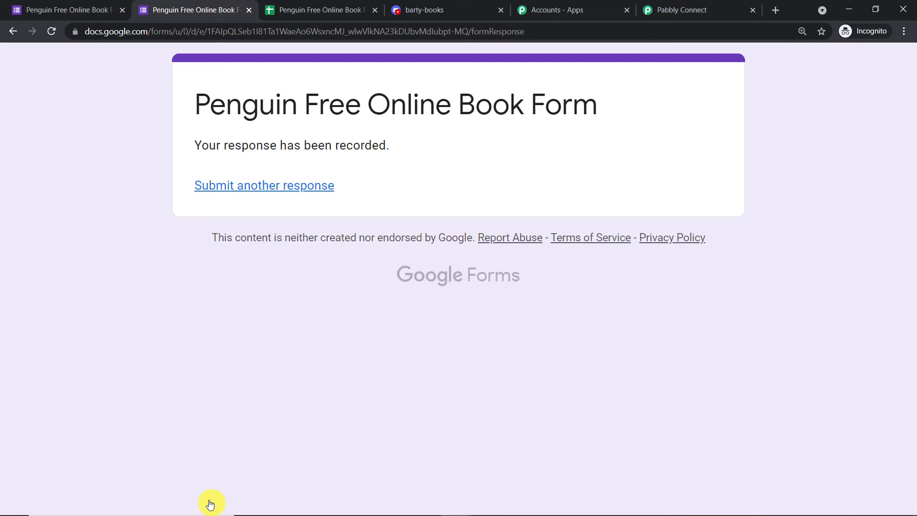
# In the Penguin responses spreadsheet, center-align the response in A2:E2 and widen the Your Email column to fit the address.
pyautogui.click(317, 8)
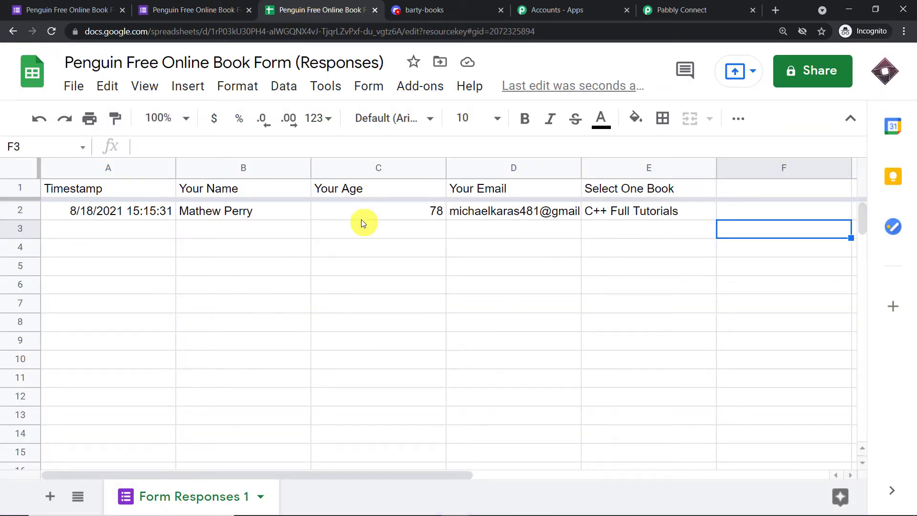
pyautogui.moveTo(686, 212); pyautogui.dragTo(55, 206)
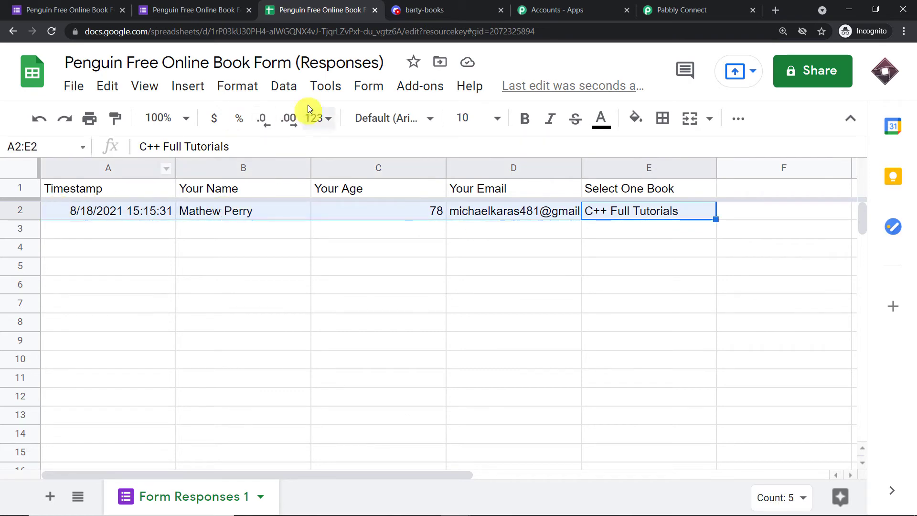
pyautogui.click(243, 86)
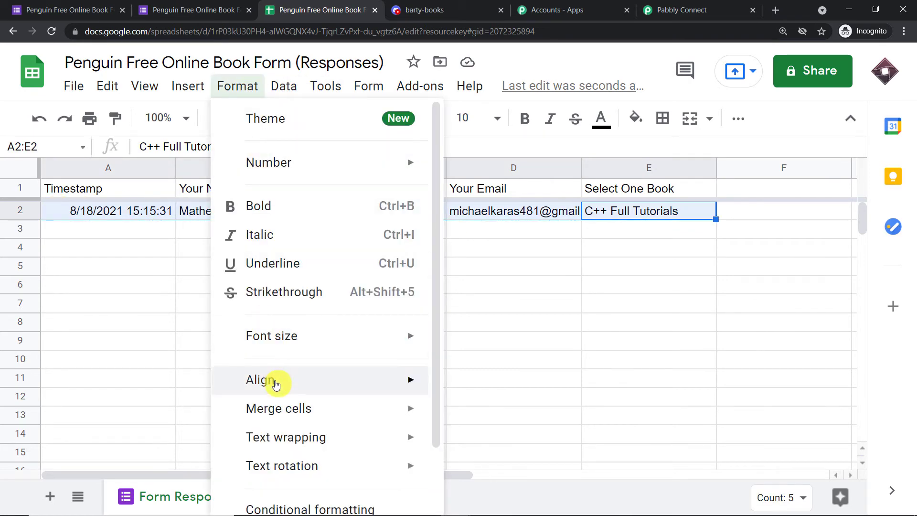
pyautogui.moveTo(319, 382)
pyautogui.click(497, 244)
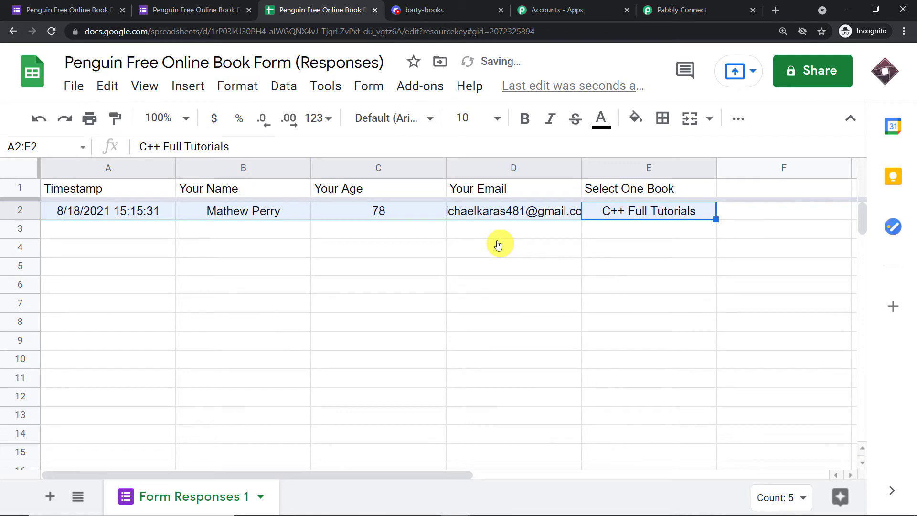
pyautogui.click(376, 288)
pyautogui.moveTo(579, 162); pyautogui.dragTo(617, 168)
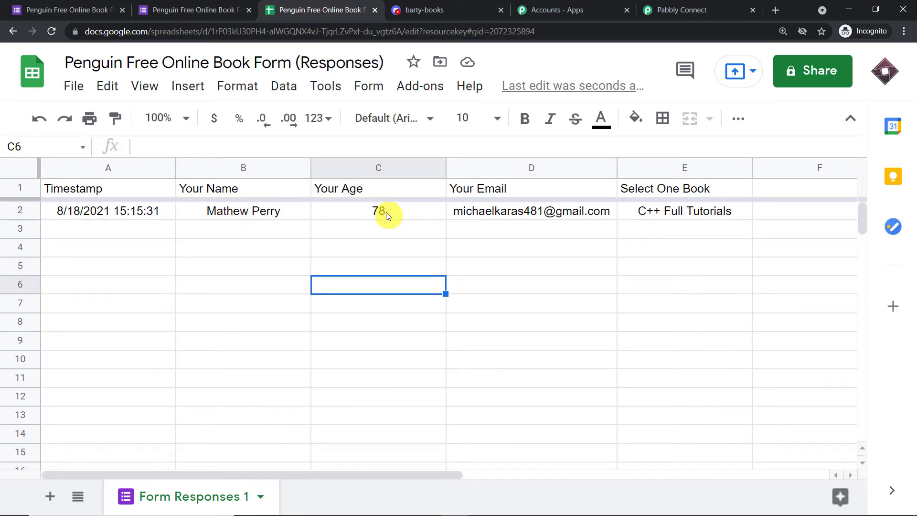
pyautogui.moveTo(532, 212)
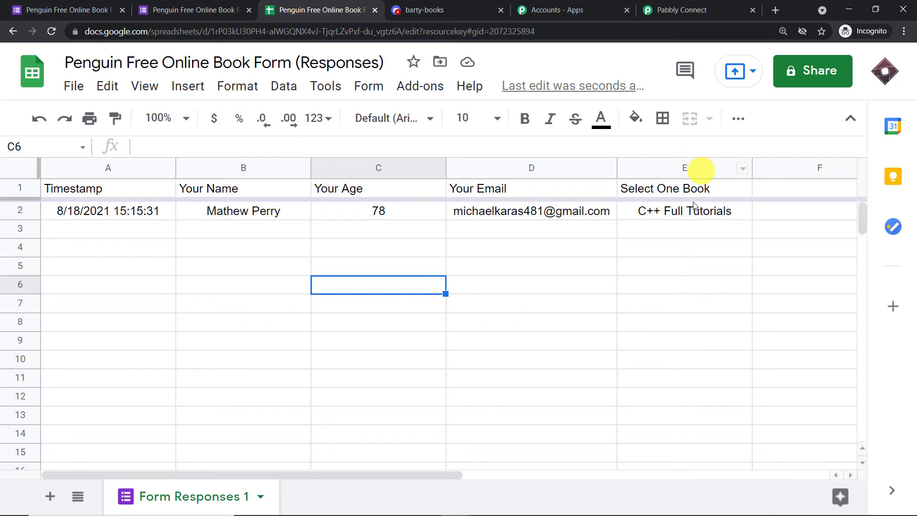
# In Pabbly Connect, review the trigger's captured response values, from Timestamp through RowIndex.
pyautogui.click(695, 9)
pyautogui.scroll(-3, 675, 246)
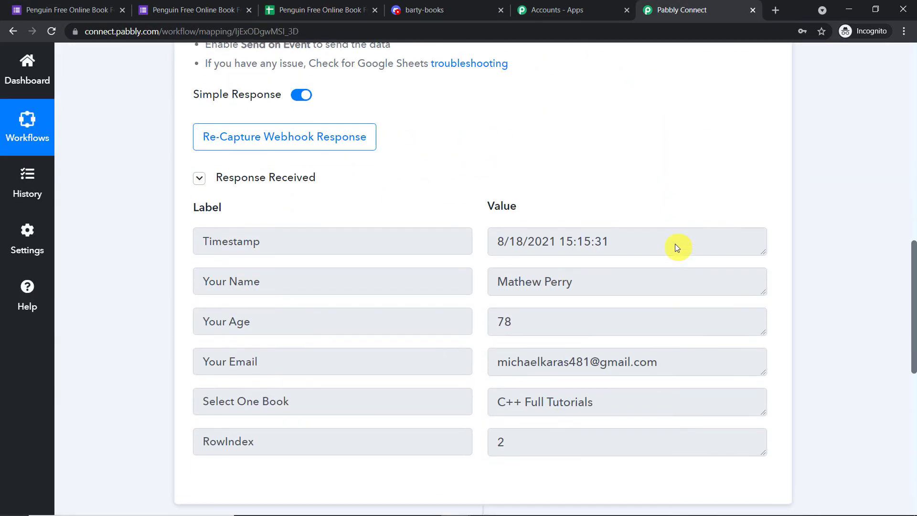
pyautogui.moveTo(656, 239); pyautogui.dragTo(453, 247)
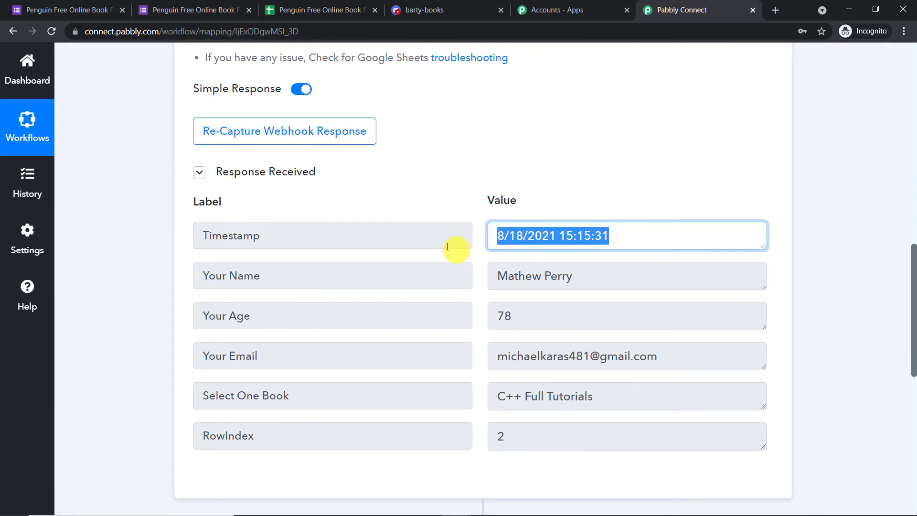
pyautogui.moveTo(573, 276); pyautogui.dragTo(460, 279)
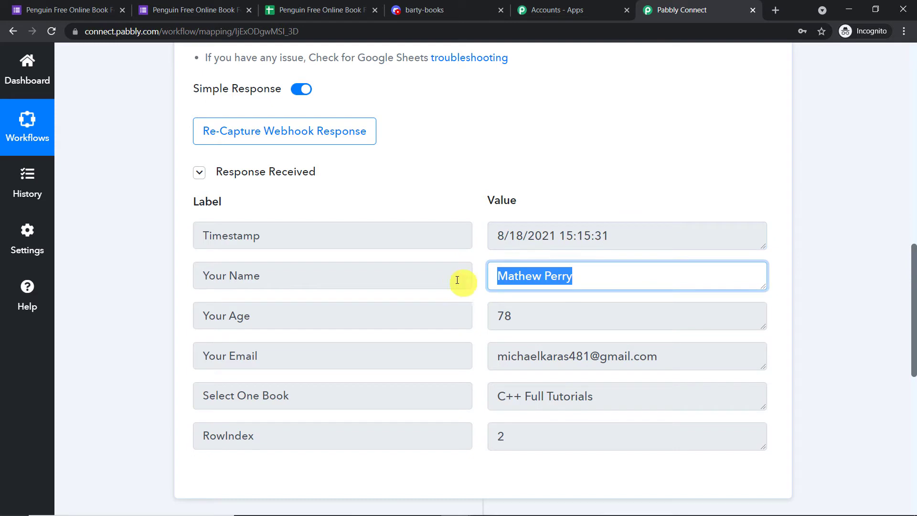
pyautogui.scroll(-1, 545, 281)
pyautogui.click(445, 275)
pyautogui.moveTo(661, 295); pyautogui.dragTo(452, 310)
pyautogui.moveTo(610, 342); pyautogui.dragTo(438, 343)
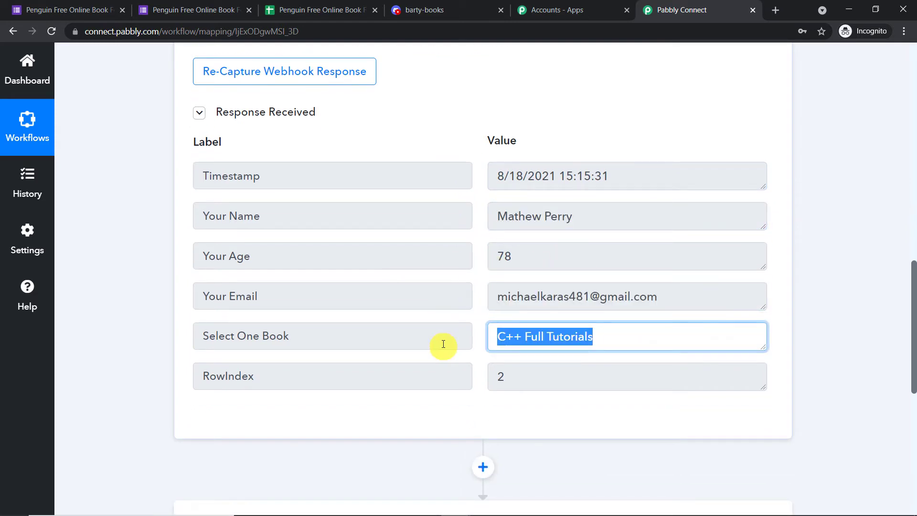
pyautogui.scroll(-1, 541, 315)
pyautogui.moveTo(546, 320); pyautogui.dragTo(247, 317)
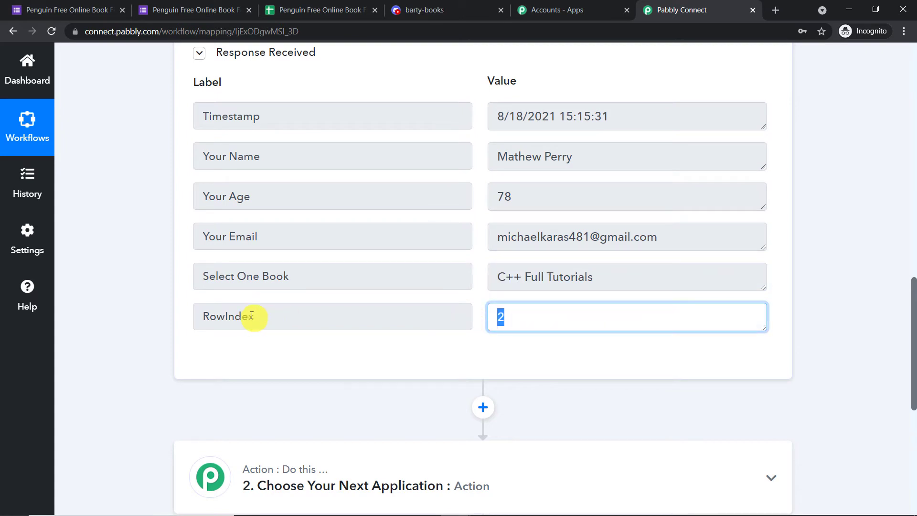
# Compare the captured RowIndex with the response's row number in the Google Sheets spreadsheet.
pyautogui.click(315, 9)
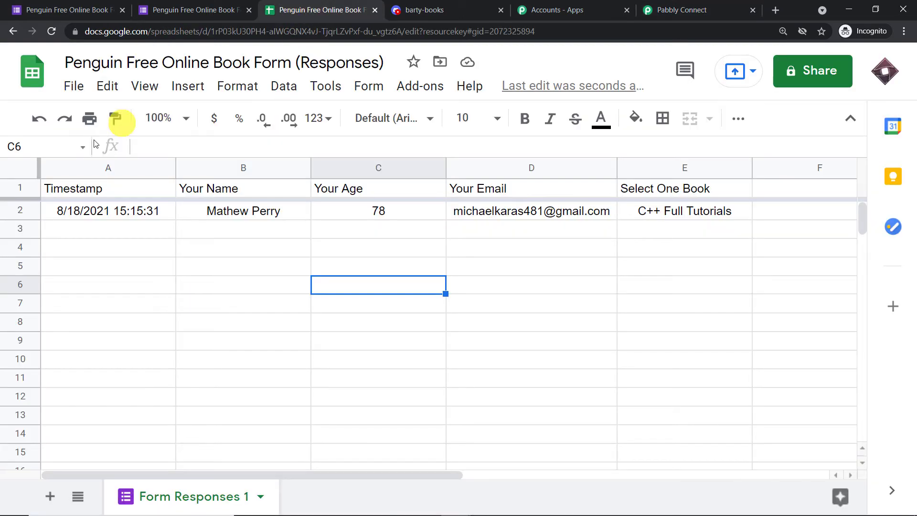
pyautogui.click(22, 211)
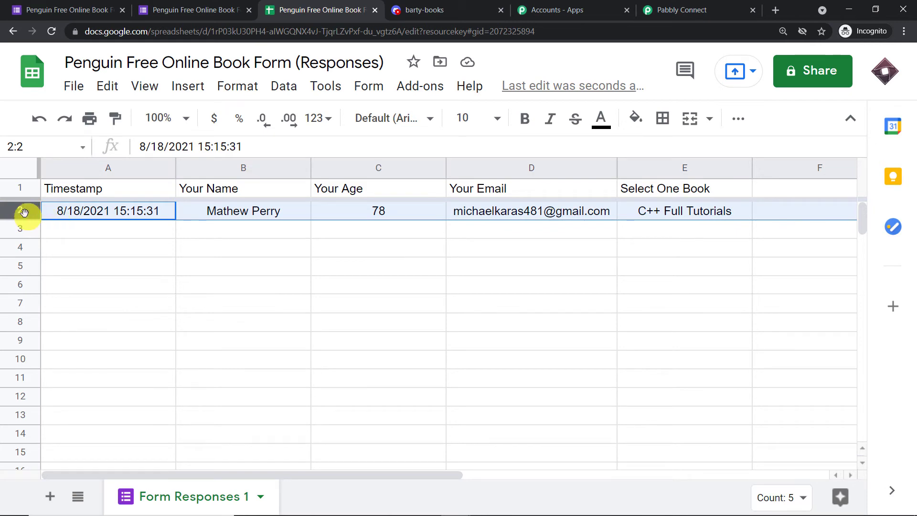
pyautogui.click(664, 10)
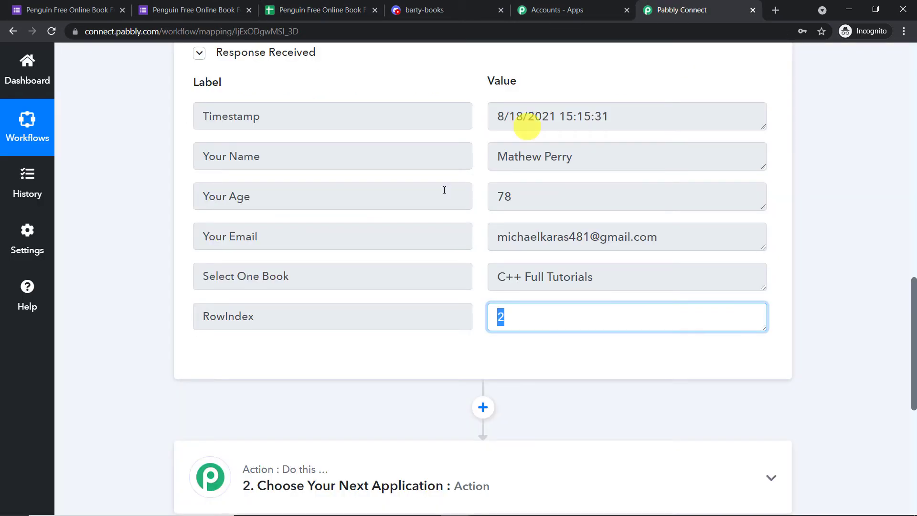
pyautogui.click(255, 322)
pyautogui.doubleClick(520, 317)
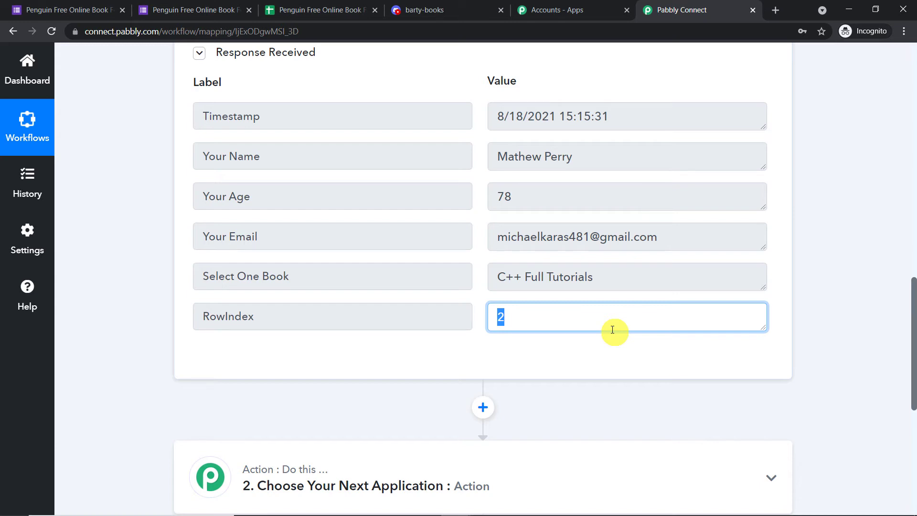
# Set the workflow's second step to Discord with the Send Channel Message action event, and connect it.
pyautogui.scroll(-6, 661, 288)
pyautogui.click(386, 188)
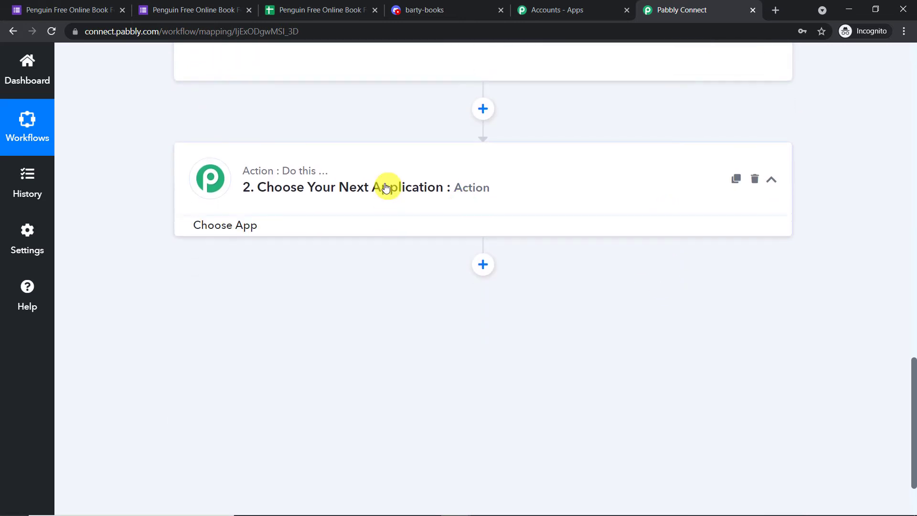
pyautogui.click(307, 266)
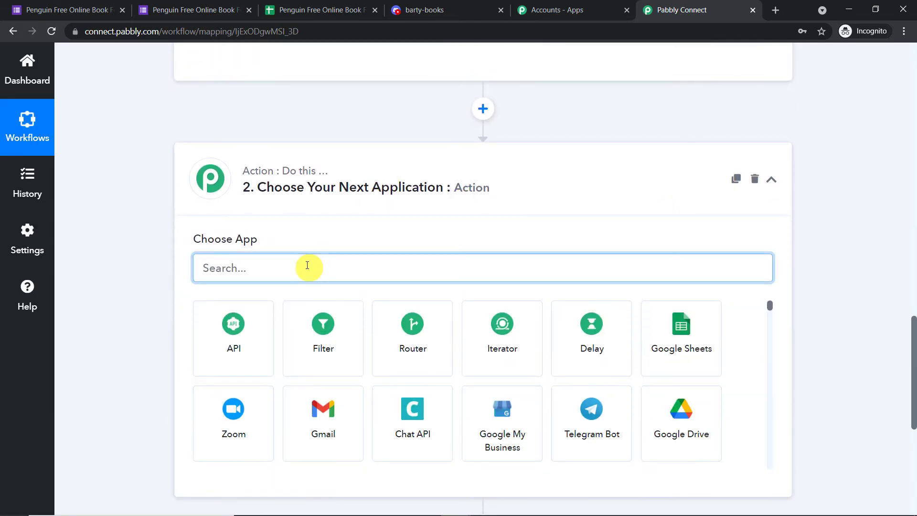
pyautogui.write('Dis')
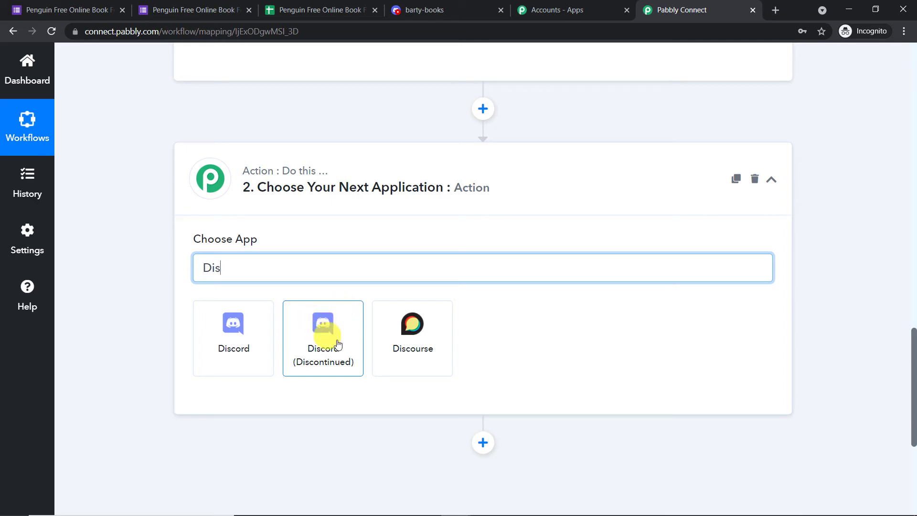
pyautogui.click(228, 336)
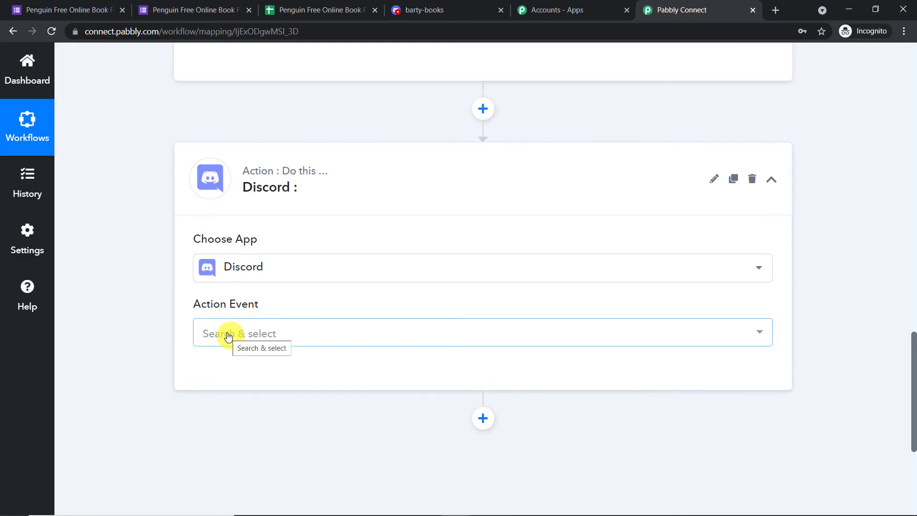
pyautogui.click(227, 334)
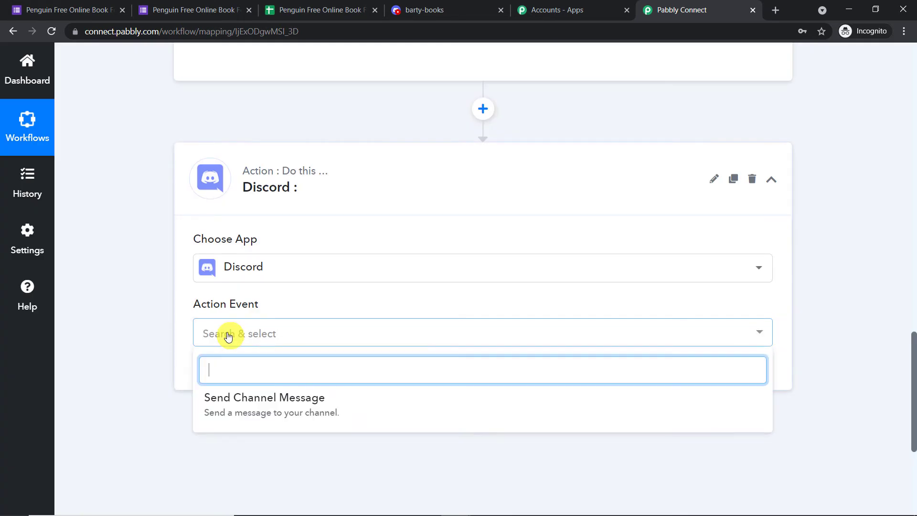
pyautogui.click(242, 400)
pyautogui.click(234, 377)
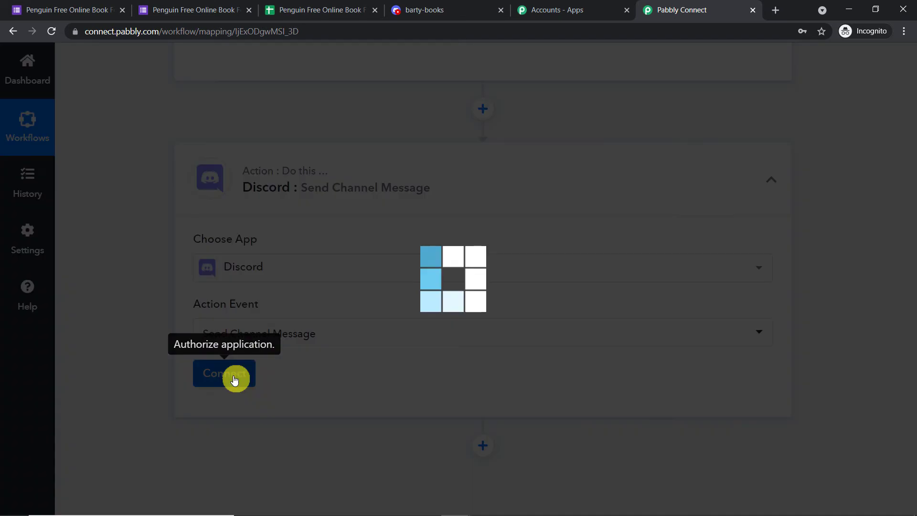
# Review the fields required by the Discord action and look at the barty-books channel's example message in Discord.
pyautogui.scroll(-3, 340, 257)
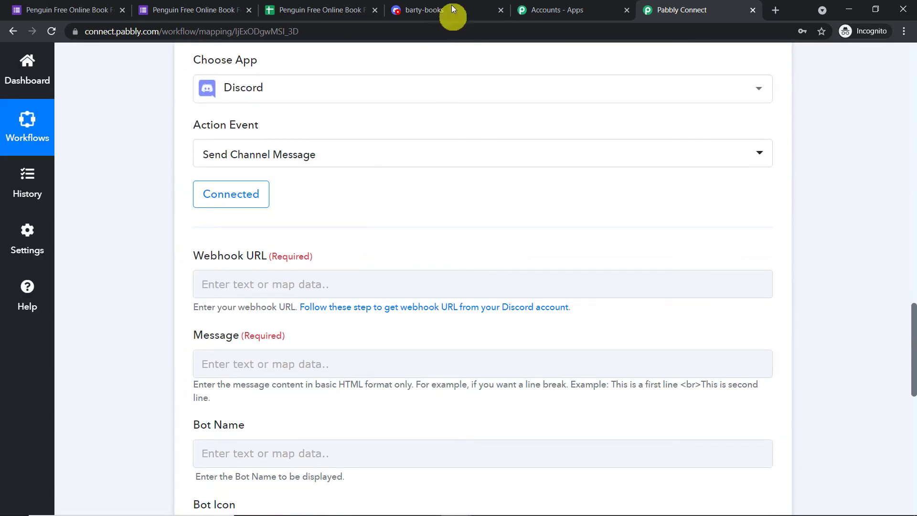
pyautogui.click(434, 9)
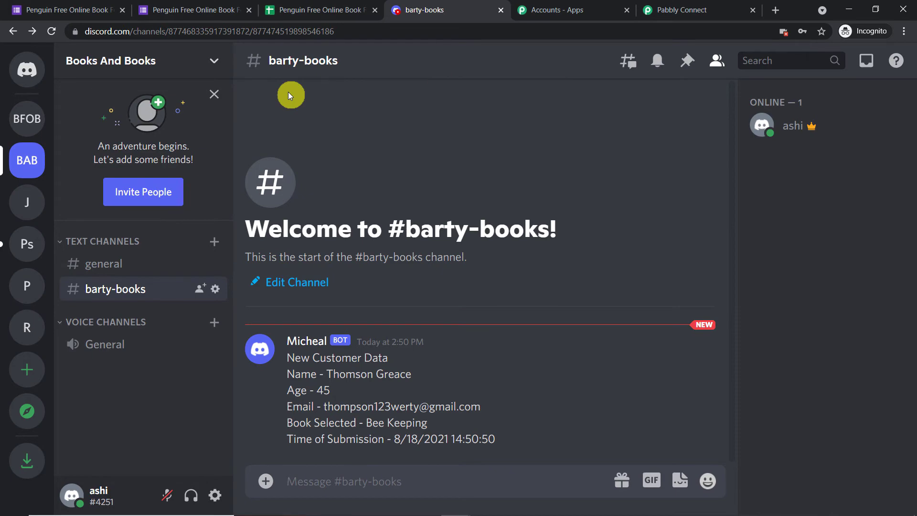
pyautogui.click(653, 7)
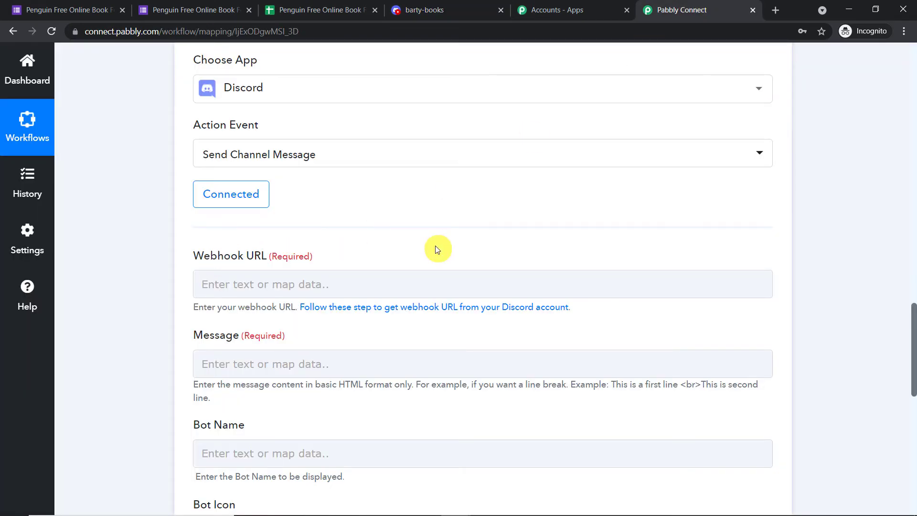
pyautogui.scroll(-1, 434, 248)
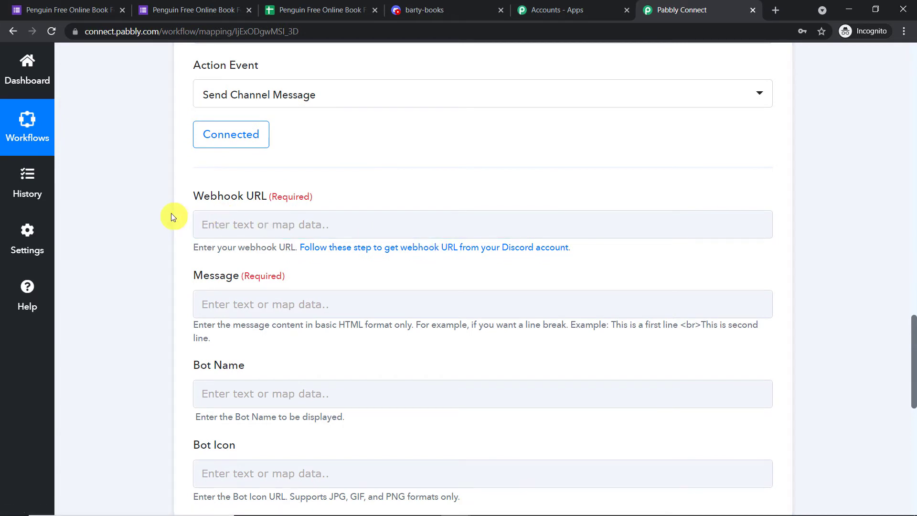
pyautogui.scroll(-1, 242, 251)
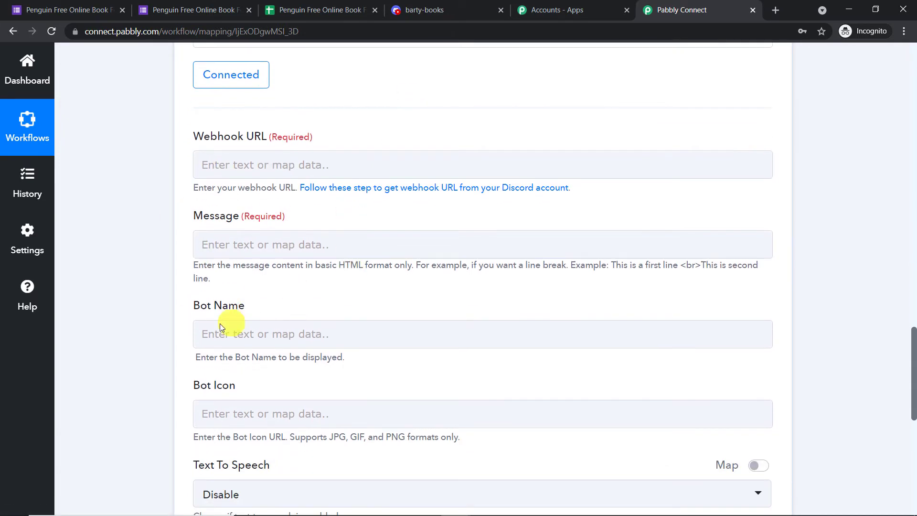
pyautogui.scroll(-3, 403, 266)
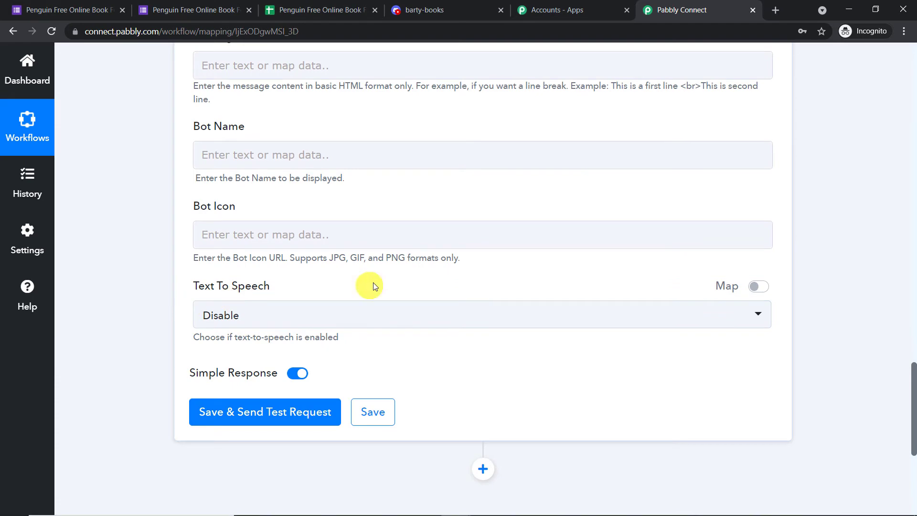
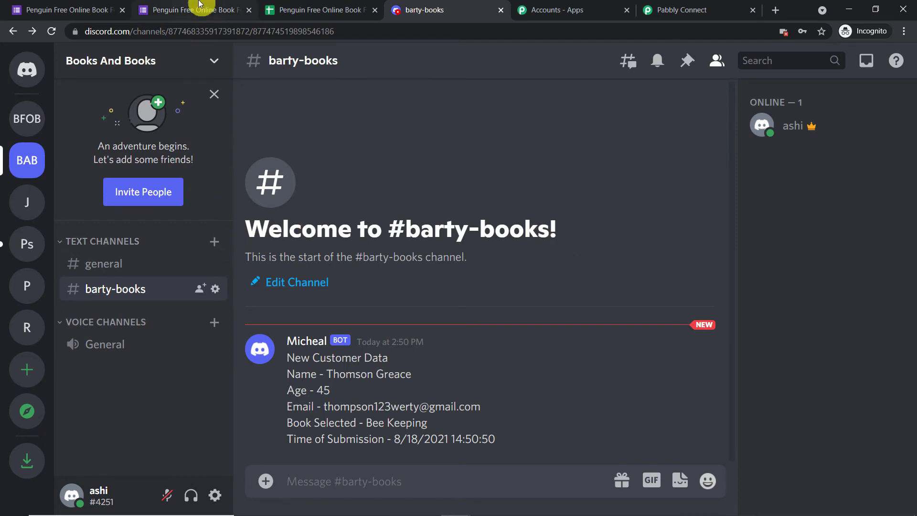
# In Discord, create a text channel named penguin-books on the Books And Books server.
pyautogui.click(218, 245)
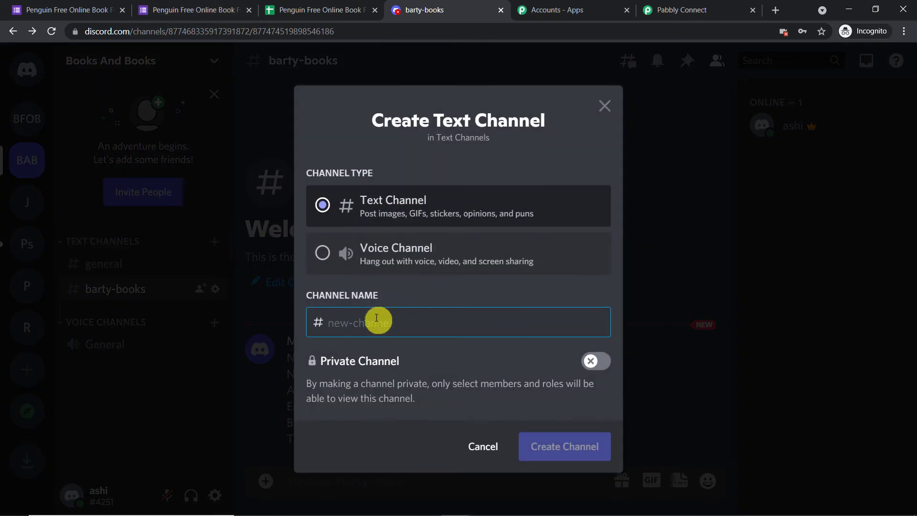
pyautogui.write('pen')
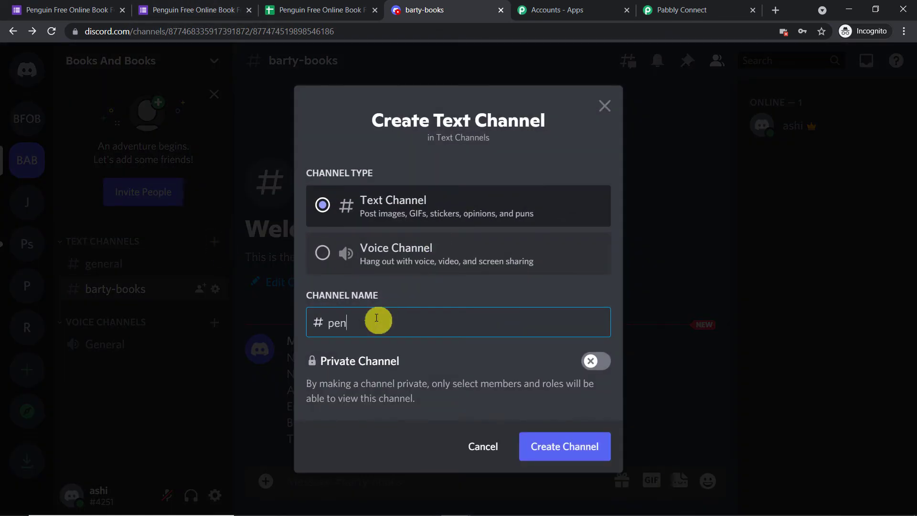
pyautogui.write('guin-books')
pyautogui.click(560, 450)
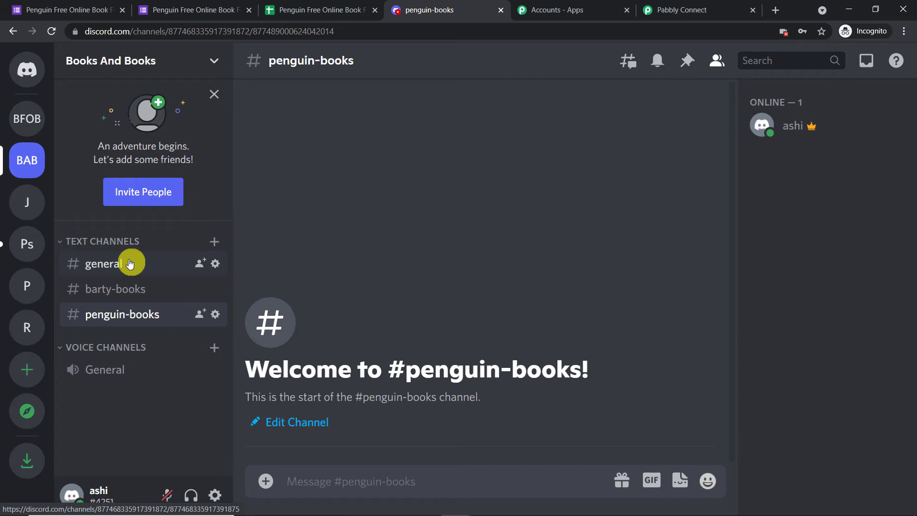
# In Discord, create a new webhook in the integrations settings of the Books And Books server.
pyautogui.click(688, 9)
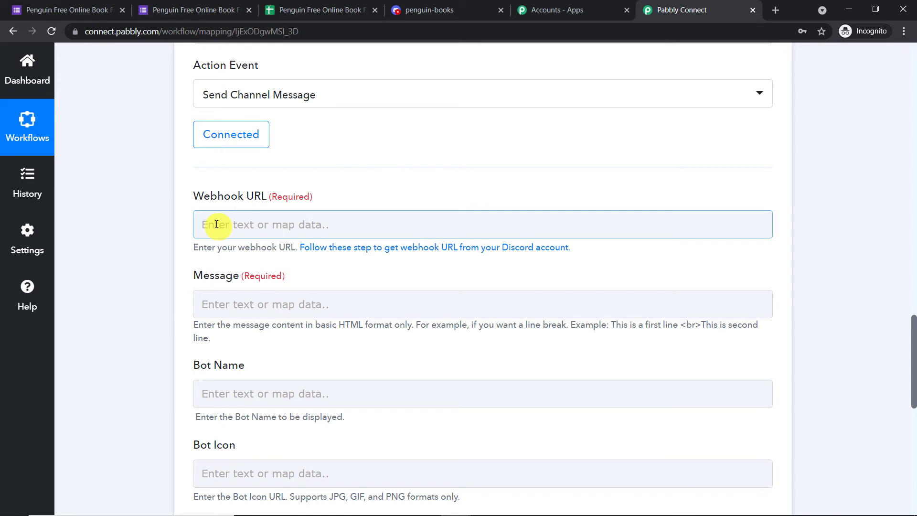
pyautogui.click(472, 7)
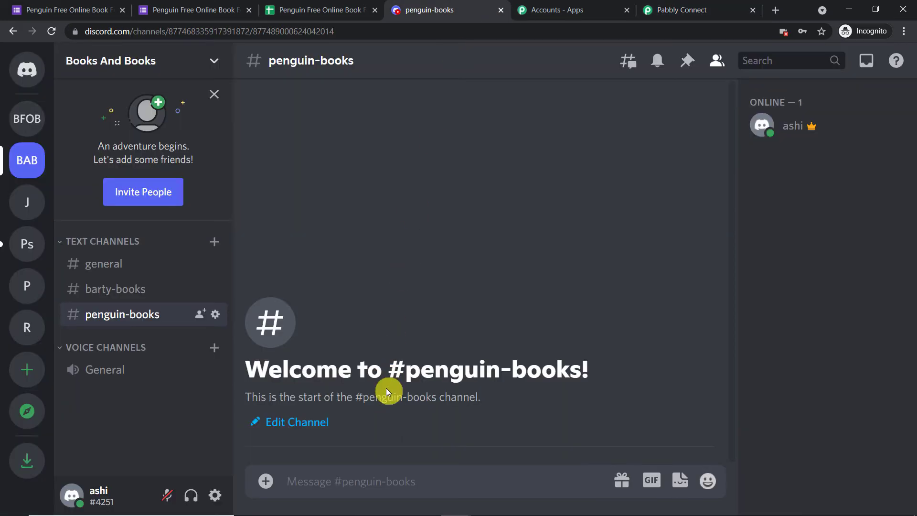
pyautogui.click(211, 61)
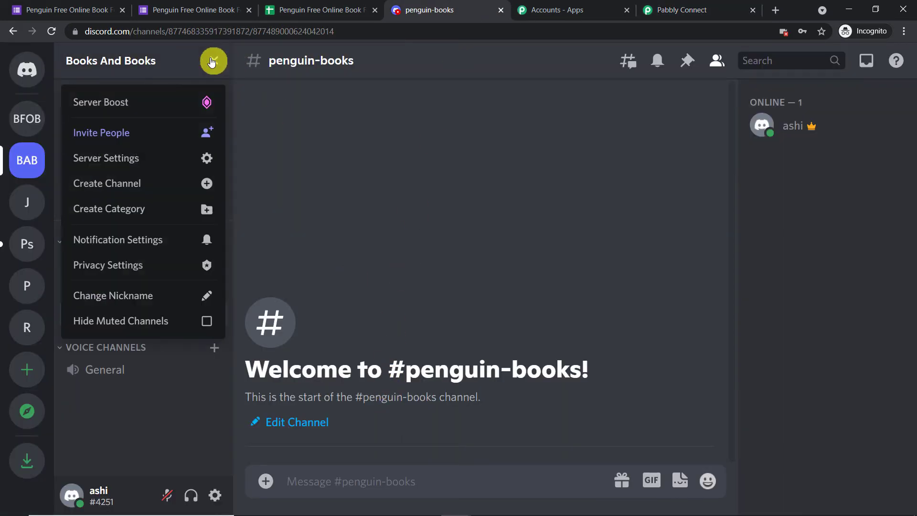
pyautogui.click(153, 159)
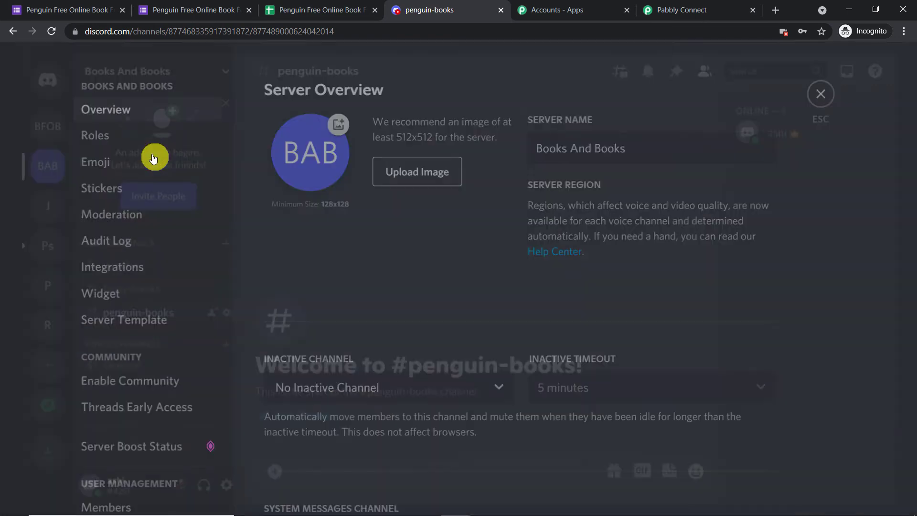
pyautogui.click(139, 266)
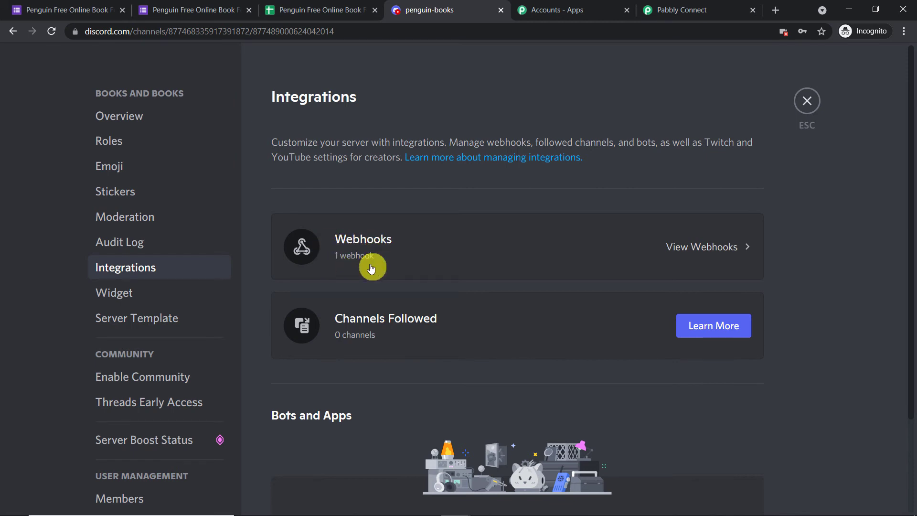
pyautogui.click(471, 248)
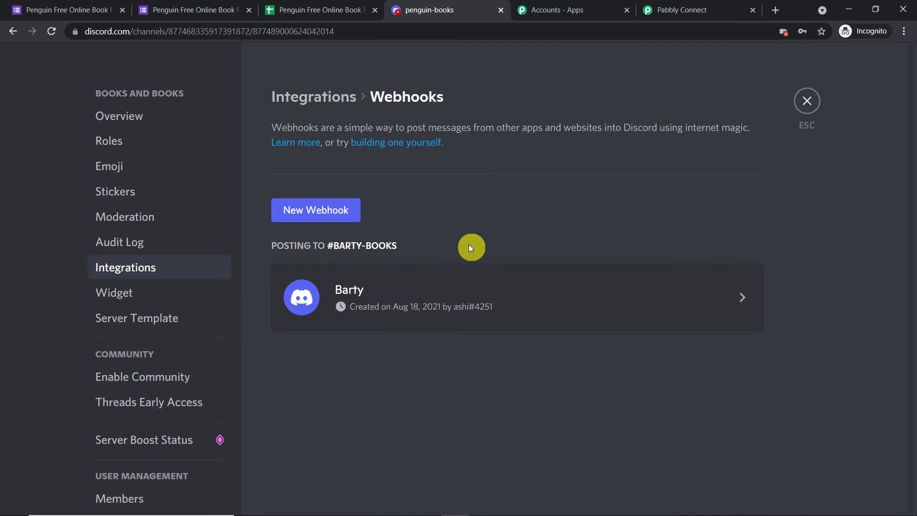
pyautogui.click(311, 211)
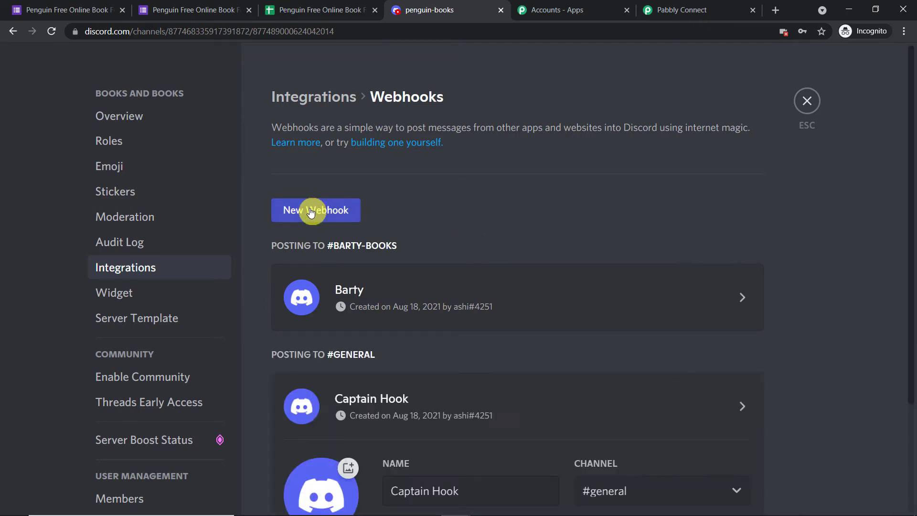
# Name the new webhook "Penguin Books Webhook" and set its channel to #penguin-books.
pyautogui.scroll(-3, 505, 209)
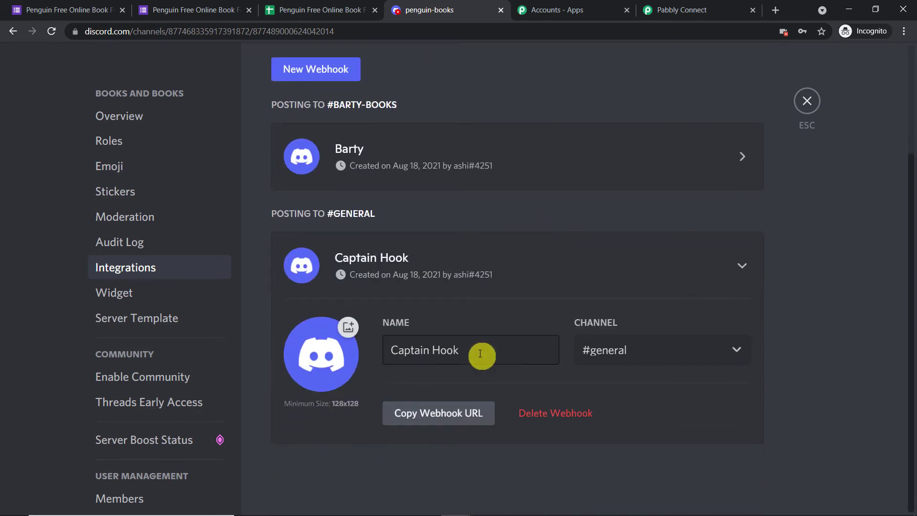
pyautogui.moveTo(475, 352); pyautogui.dragTo(375, 344)
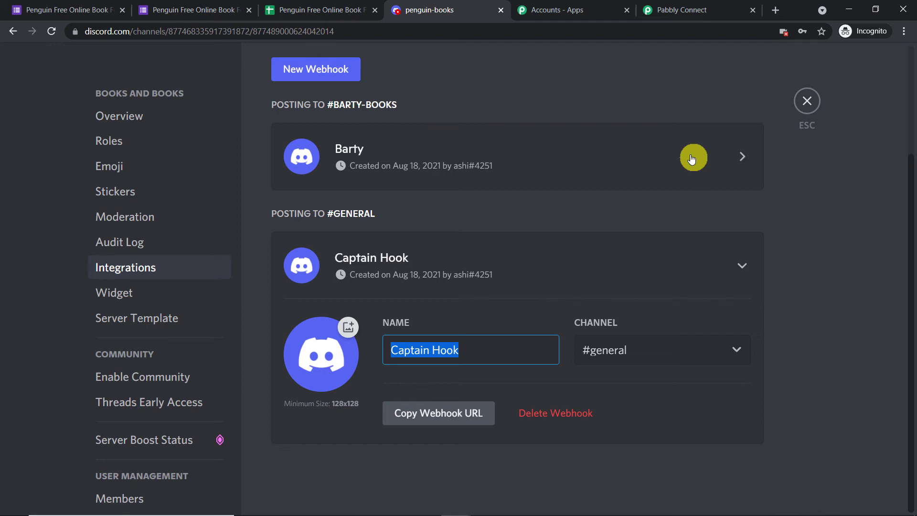
pyautogui.press('BackSpace')
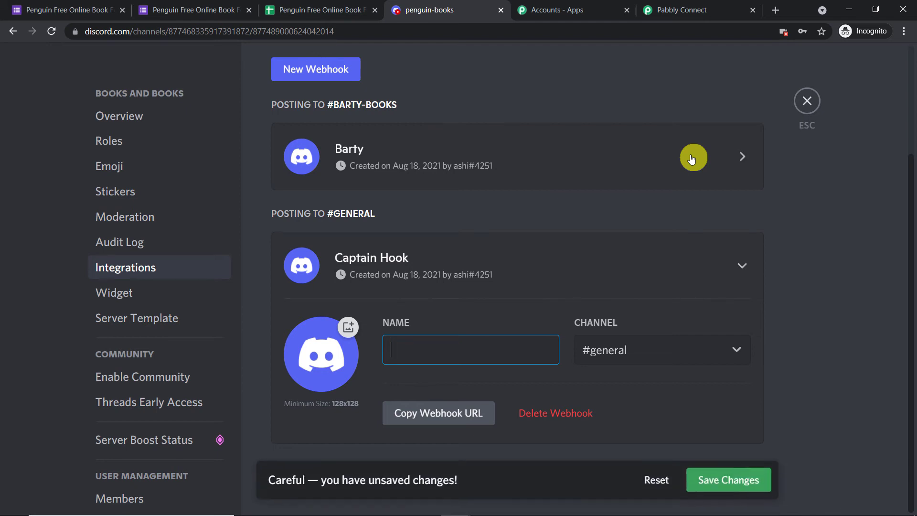
pyautogui.write('Pe')
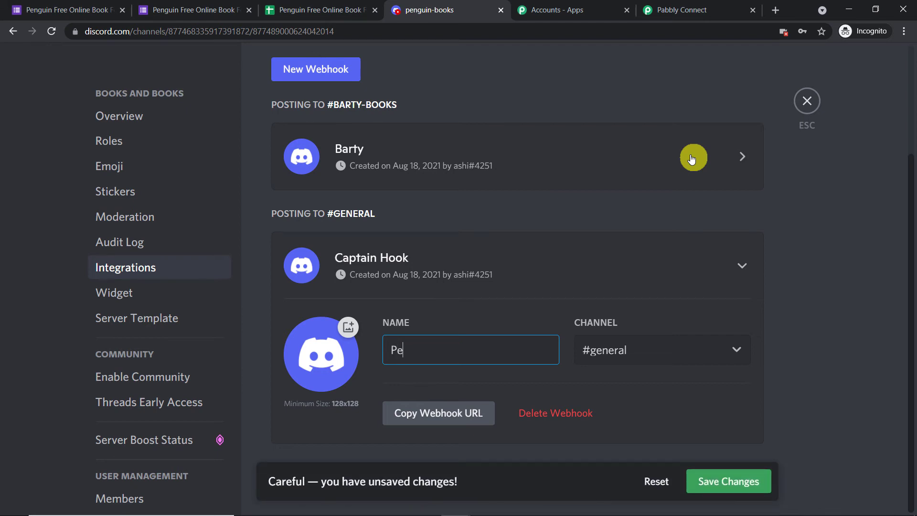
pyautogui.write('nguin Books Webhook')
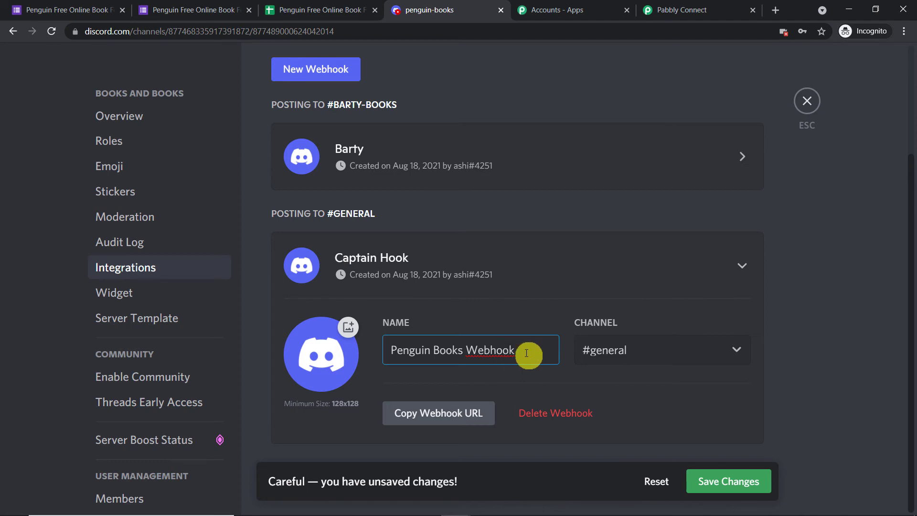
pyautogui.rightClick(498, 352)
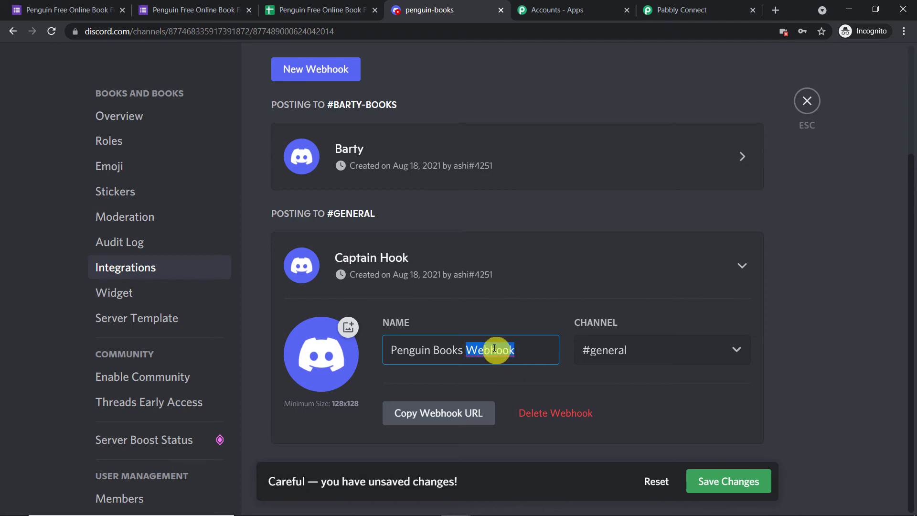
pyautogui.click(858, 294)
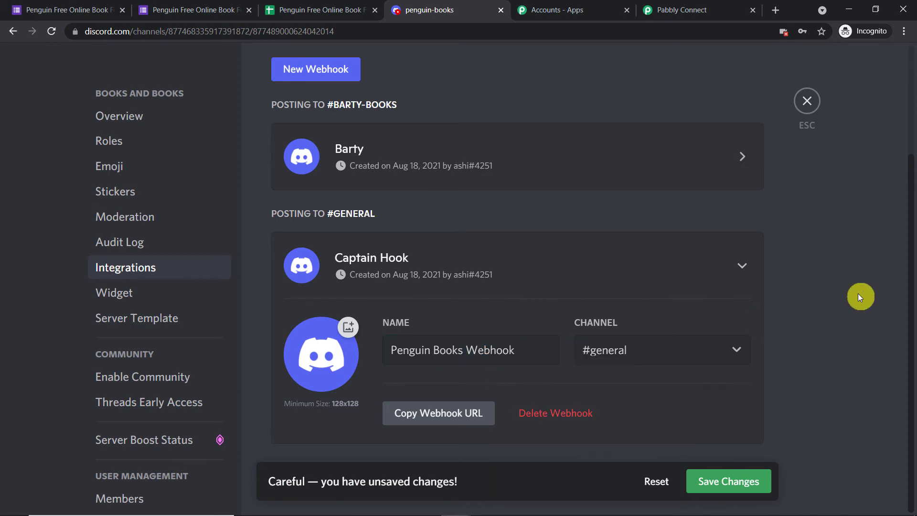
pyautogui.click(639, 348)
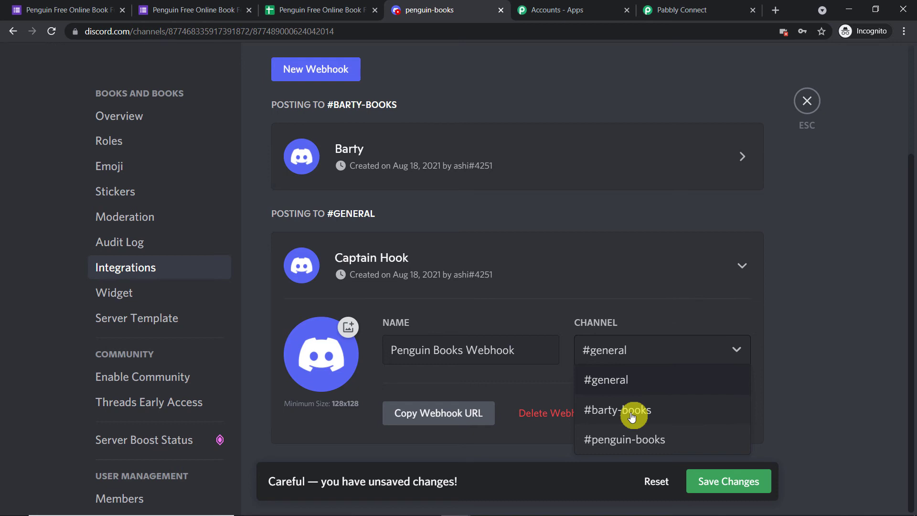
pyautogui.click(627, 440)
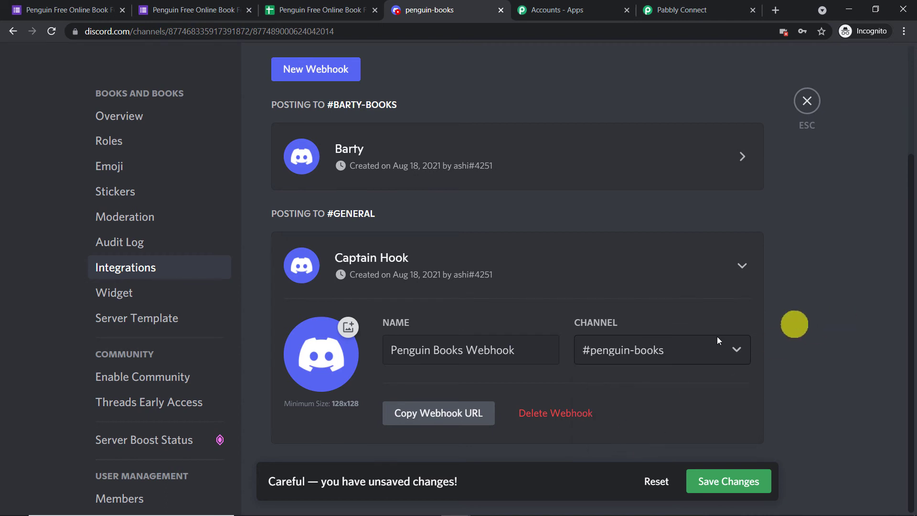
# Copy the new webhook's URL and paste it into the Discord action's Webhook URL field in Pabbly Connect.
pyautogui.click(432, 417)
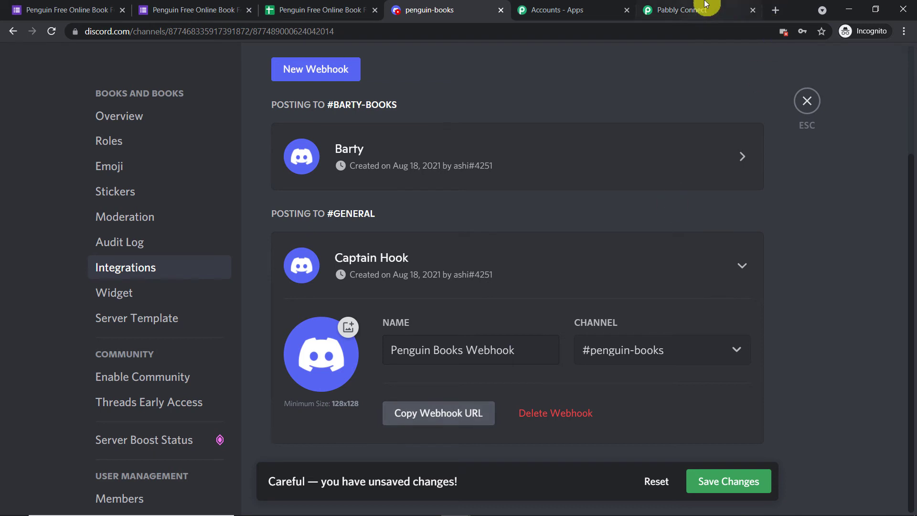
pyautogui.click(692, 10)
pyautogui.click(347, 223)
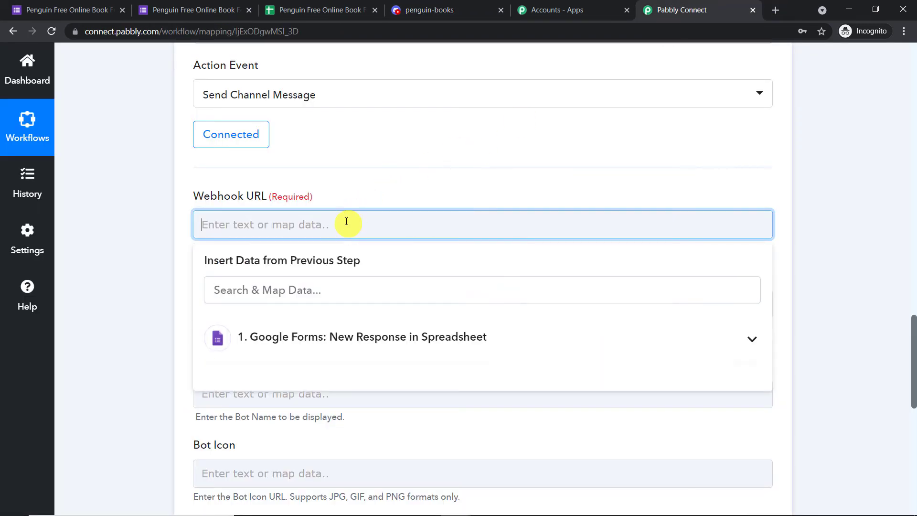
pyautogui.hotkey('ctrl', 'v')
pyautogui.click(461, 194)
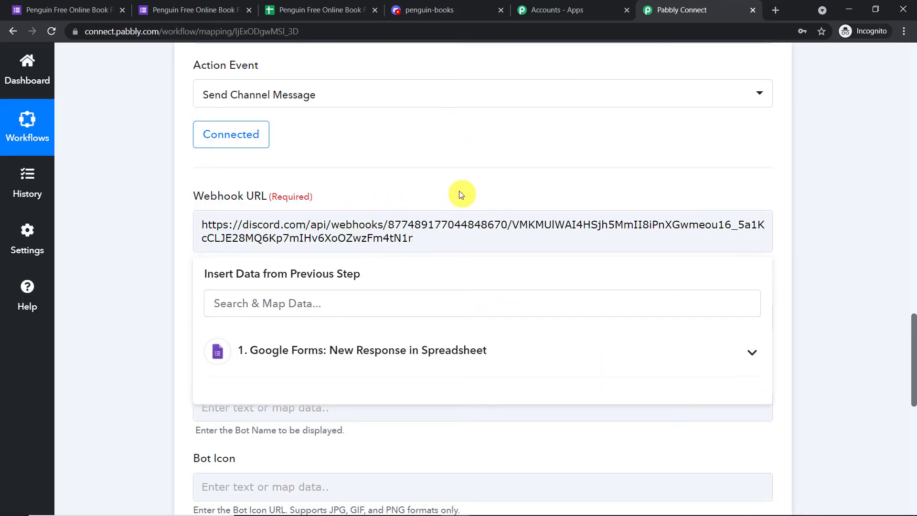
# Save the webhook's changes in Discord, close the server settings, and return to Pabbly Connect.
pyautogui.click(427, 10)
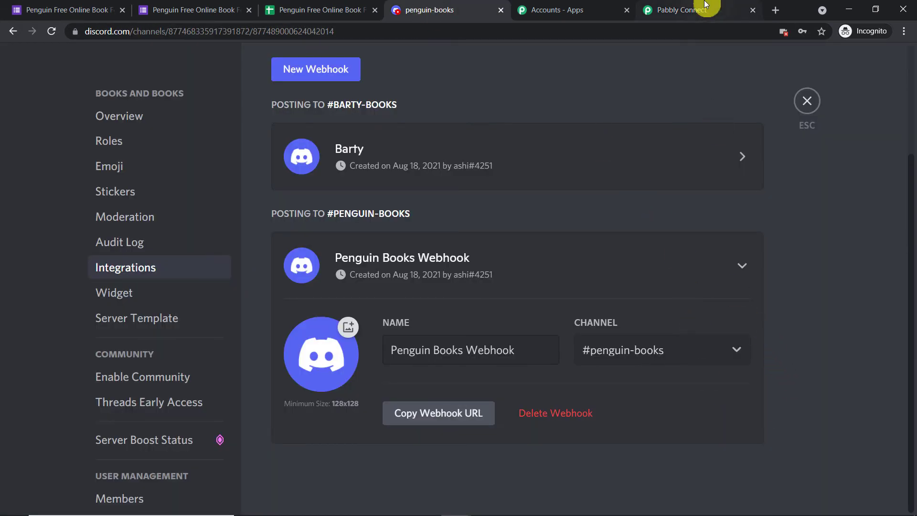
pyautogui.click(806, 101)
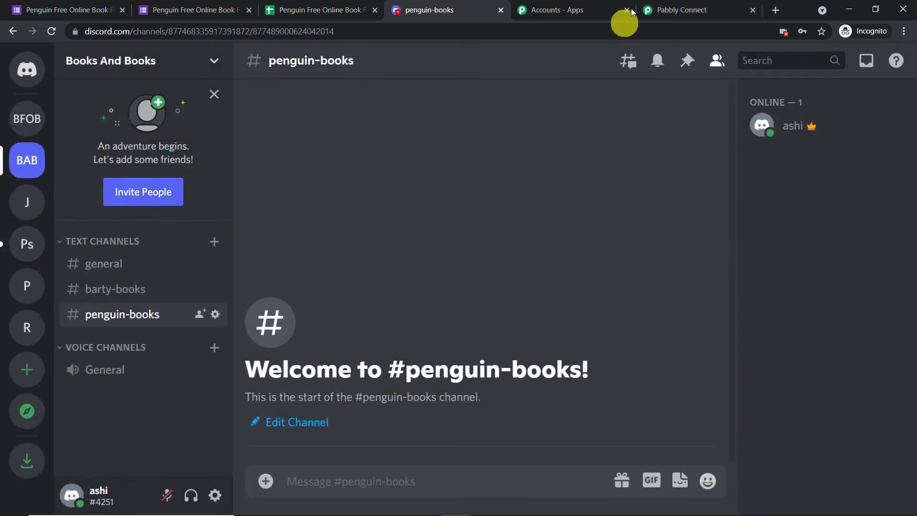
pyautogui.click(675, 10)
# Check the captured form response, and enter "New Customer Data Name -" as the Discord action's message.
pyautogui.scroll(-2, 462, 260)
pyautogui.click(463, 260)
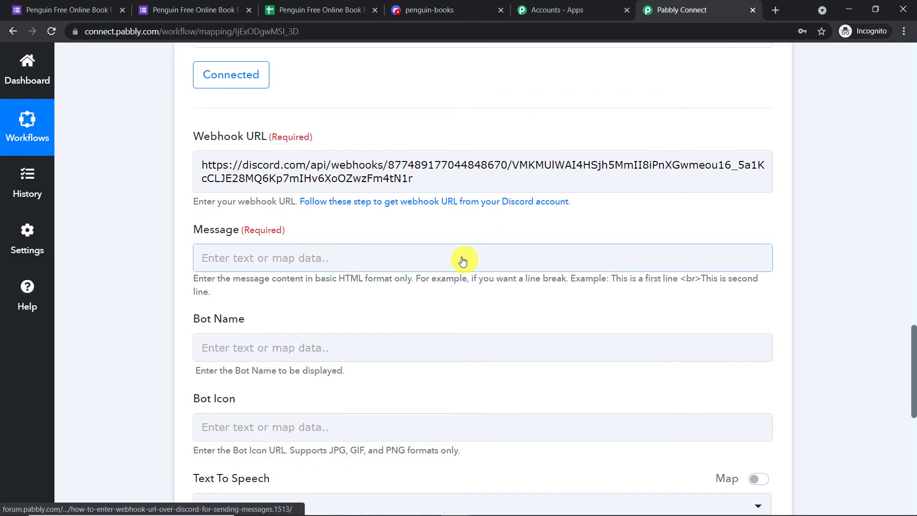
pyautogui.scroll(10, 614, 214)
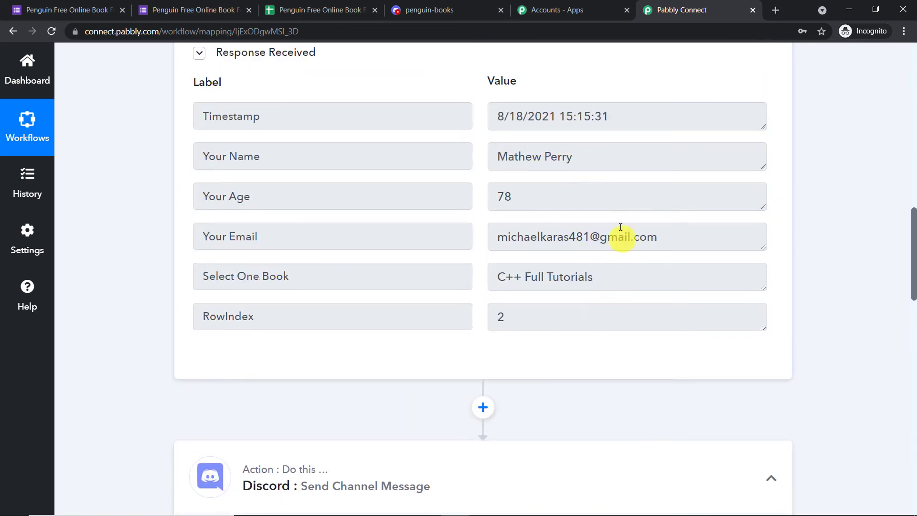
pyautogui.scroll(-10, 593, 178)
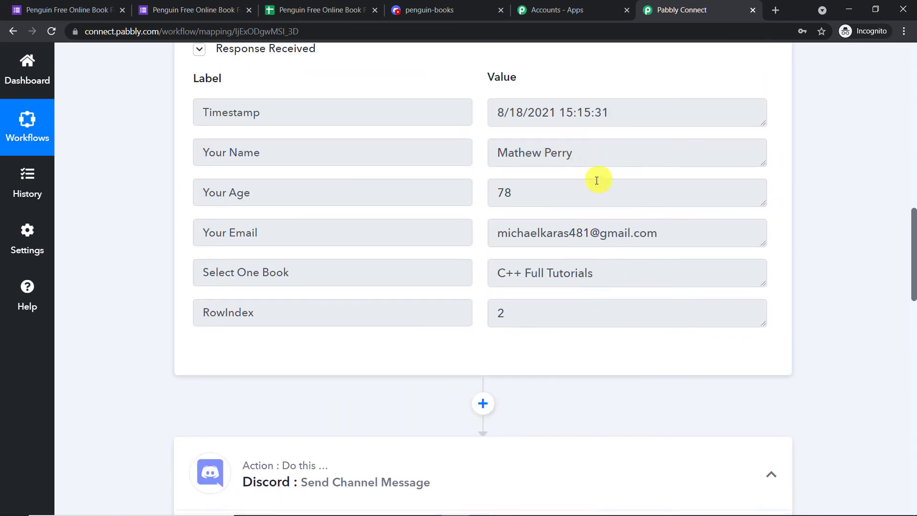
pyautogui.click(320, 257)
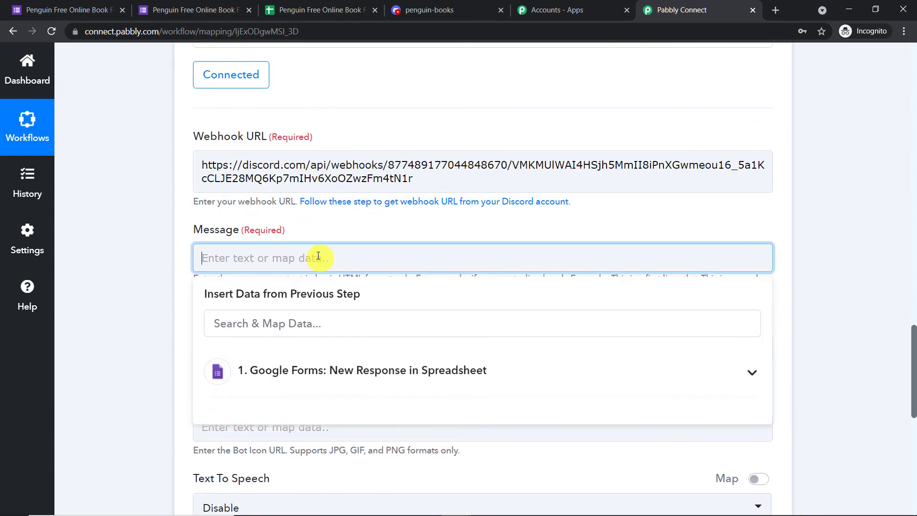
pyautogui.write('New')
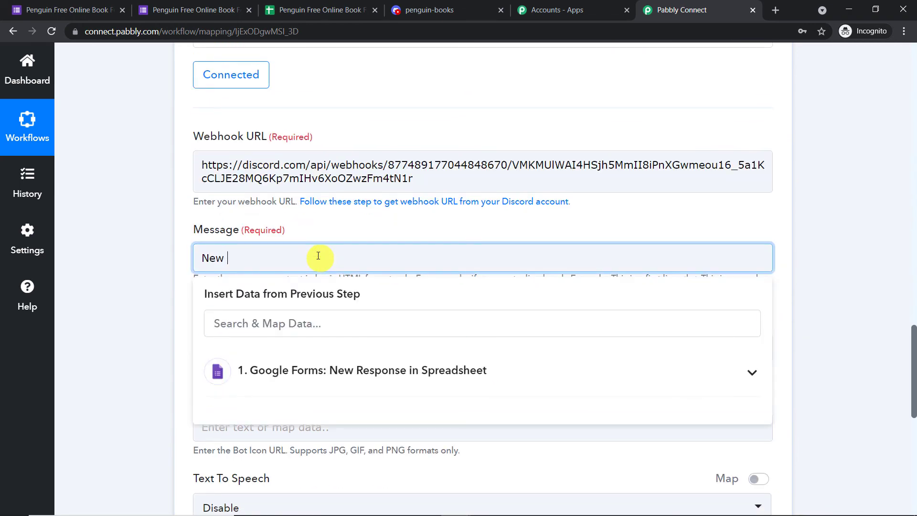
pyautogui.write(' Customer Data')
pyautogui.write('Name')
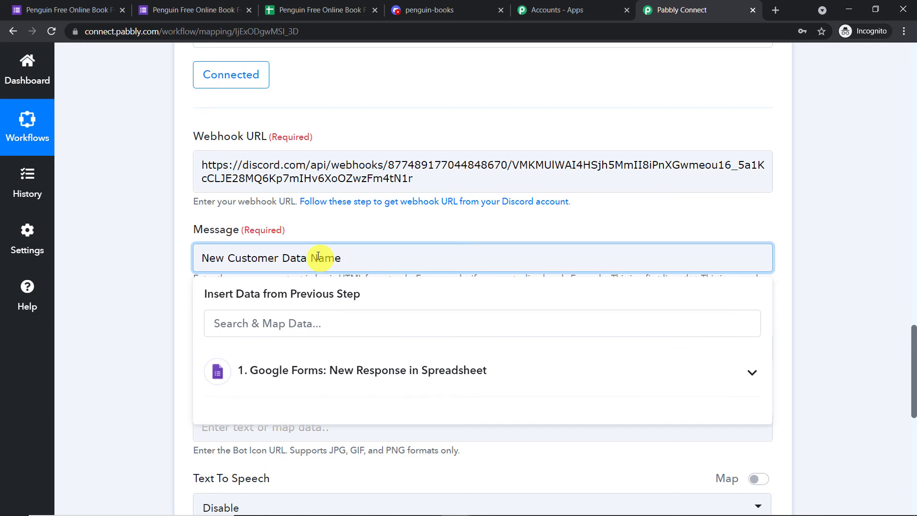
pyautogui.write(' -')
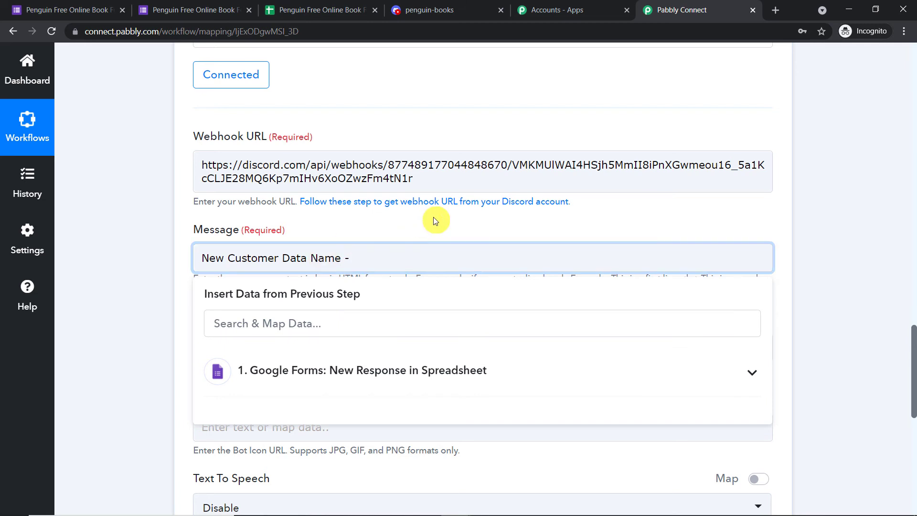
# Map the Your Name value from the Google Forms response to the end of the message text.
pyautogui.click(316, 372)
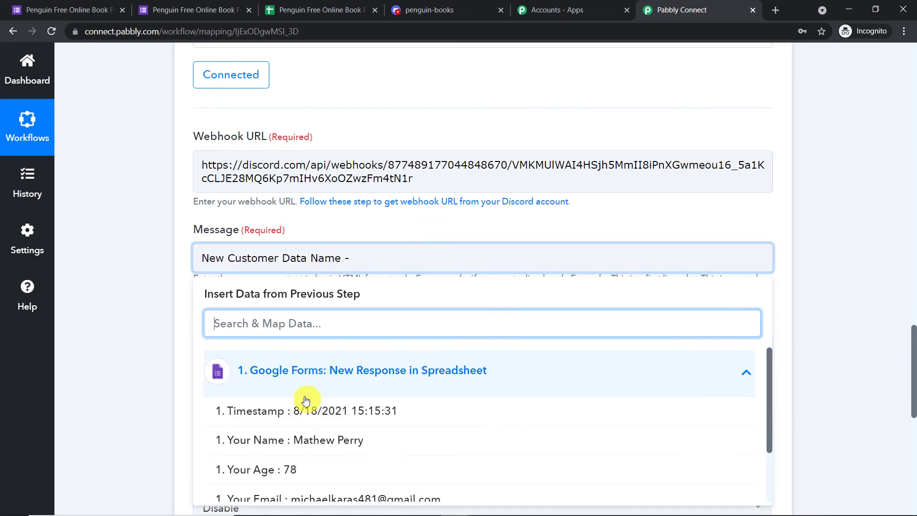
pyautogui.click(328, 440)
pyautogui.click(621, 270)
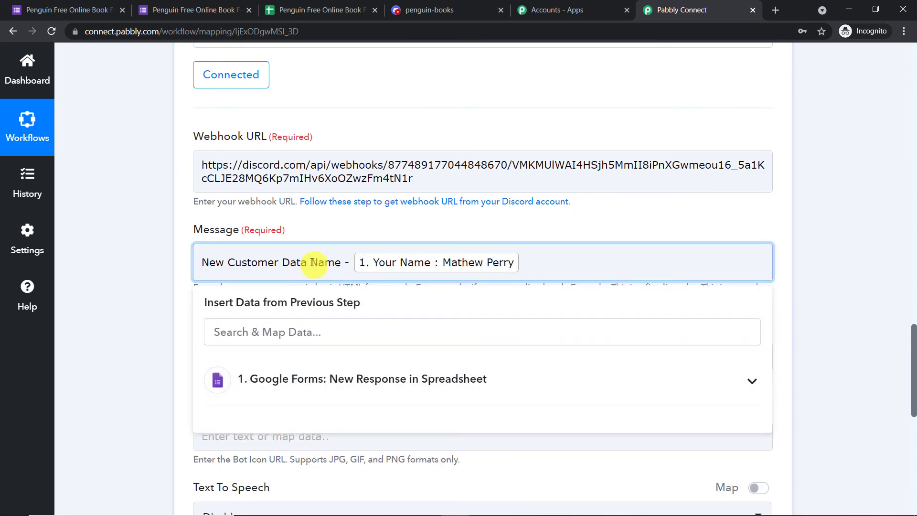
pyautogui.click(834, 216)
# Save the Discord action with a test request, and check the posted message in the penguin-books channel in Discord.
pyautogui.scroll(-7, 828, 227)
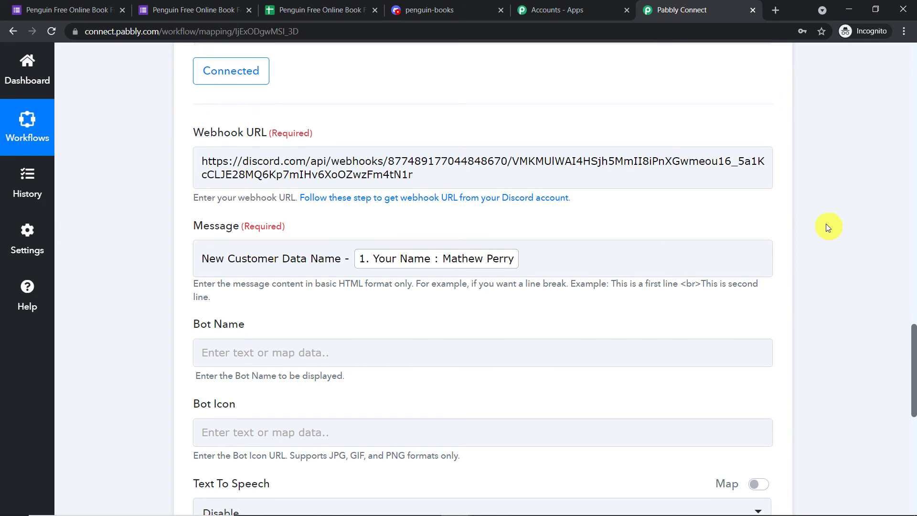
pyautogui.click(266, 200)
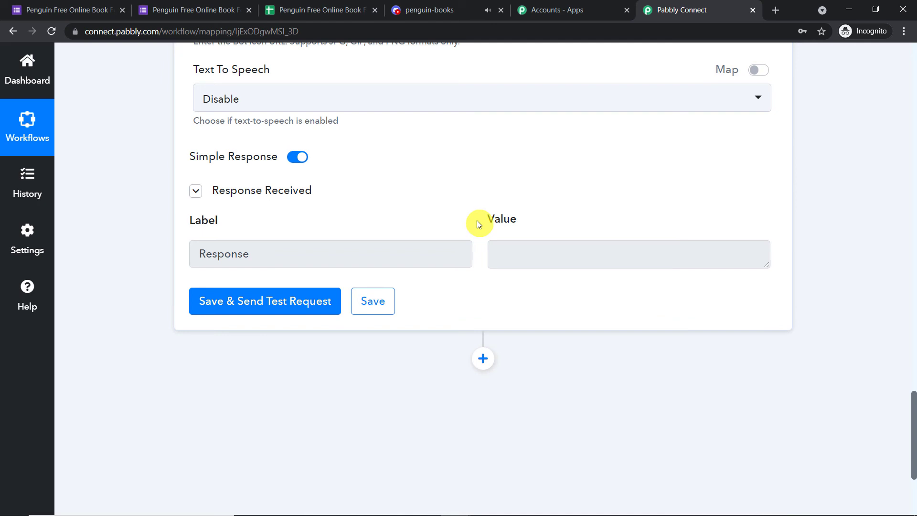
pyautogui.click(448, 8)
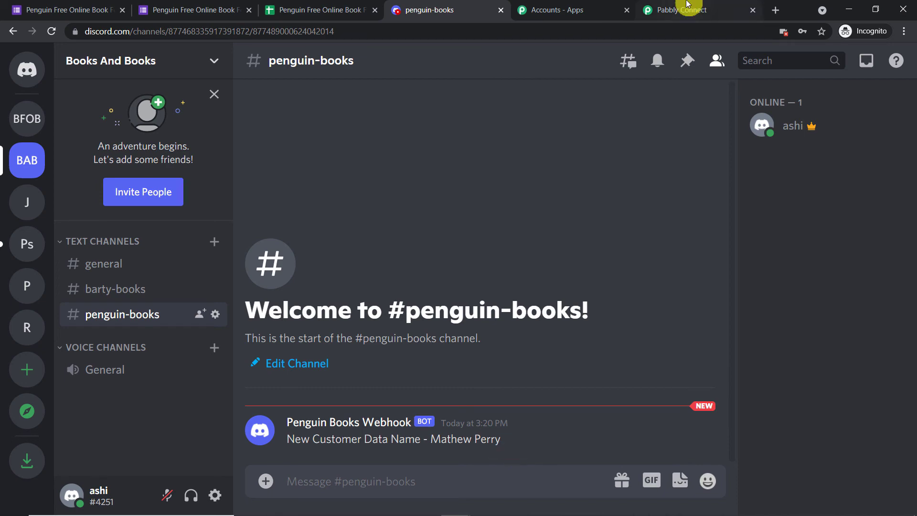
# Return to Pabbly Connect and replace the space between "New Customer Data" and "Name" in the Discord message with a <br/> line break.
pyautogui.click(675, 10)
pyautogui.scroll(5, 552, 253)
pyautogui.scroll(4, 552, 253)
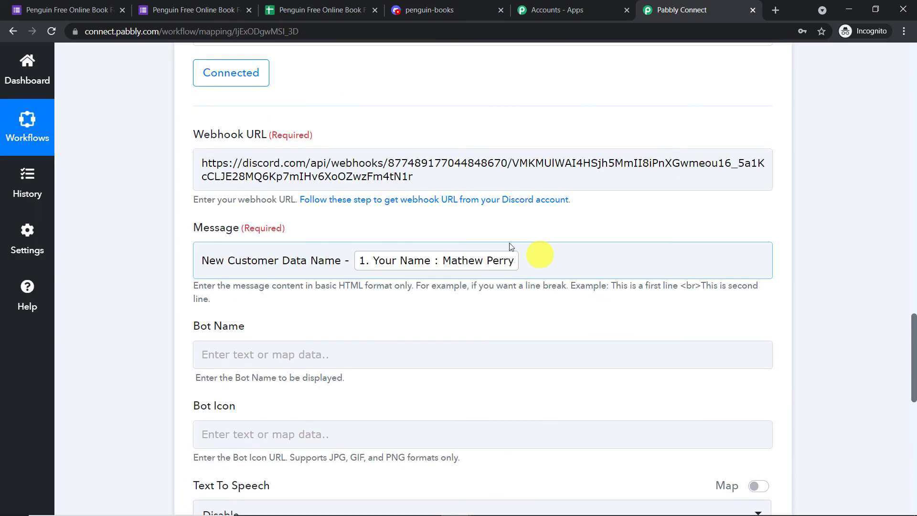
pyautogui.click(311, 262)
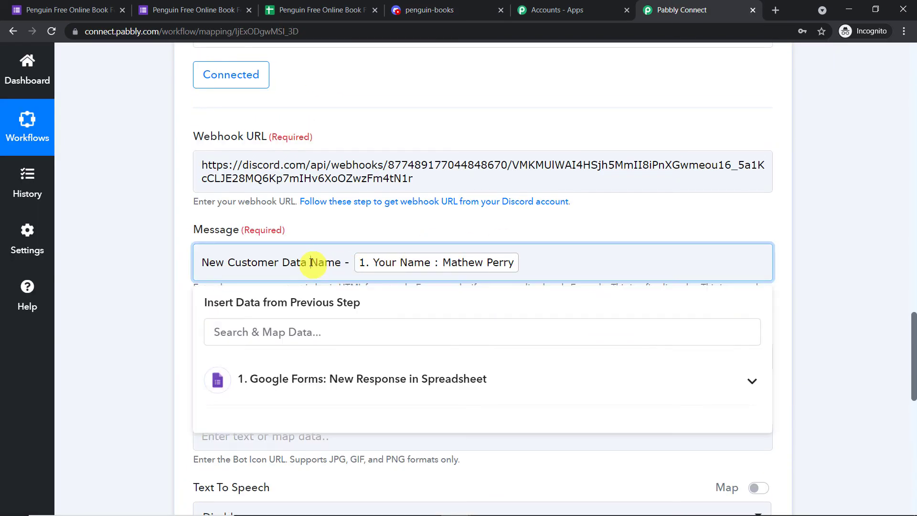
pyautogui.press('BackSpace')
pyautogui.write(':')
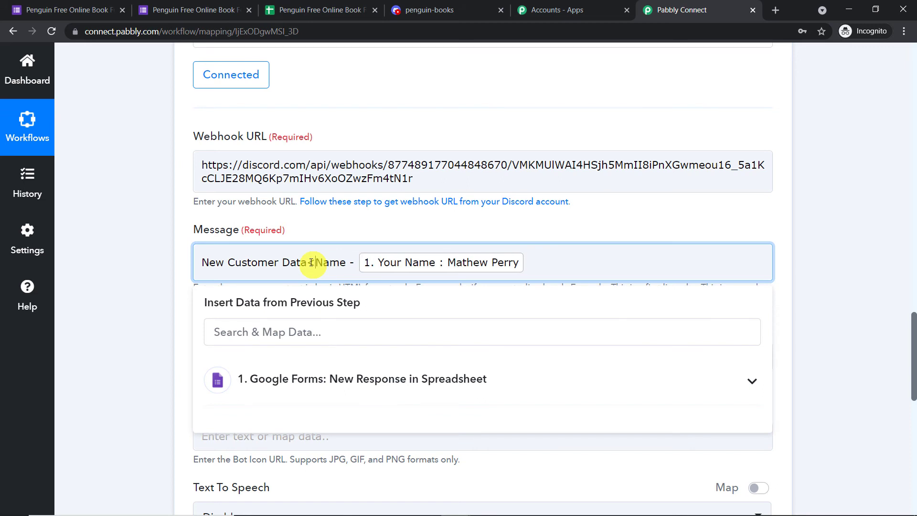
pyautogui.write('br/>')
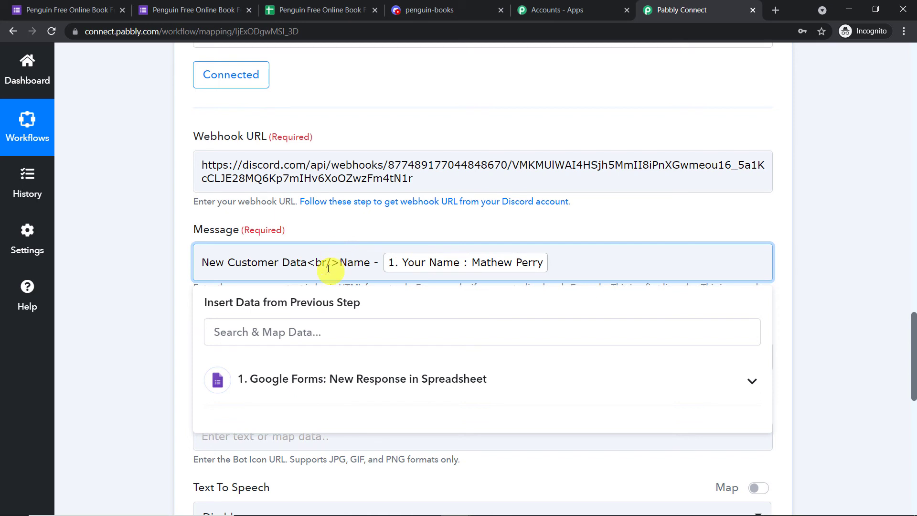
pyautogui.moveTo(339, 262); pyautogui.dragTo(306, 263)
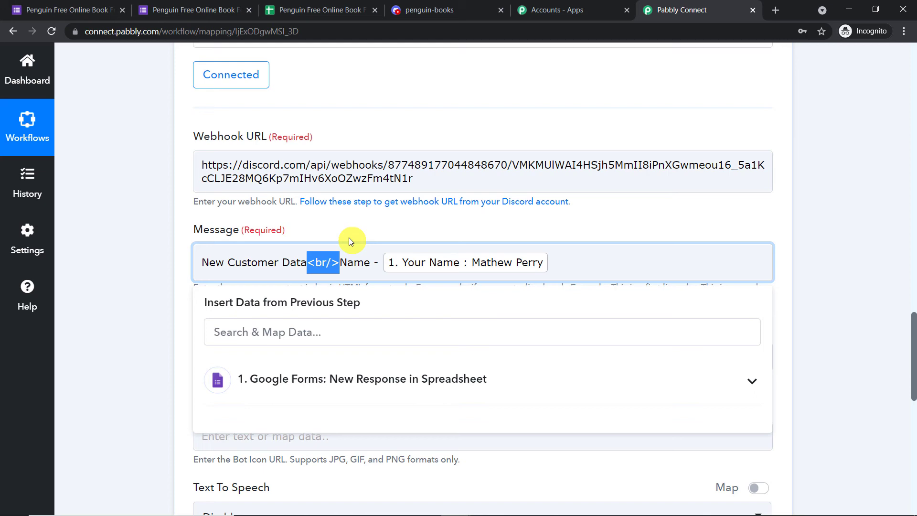
pyautogui.click(508, 225)
# Save the Discord action with a test request, and check the line break in the posted message in Discord's penguin-books channel.
pyautogui.scroll(-10, 645, 231)
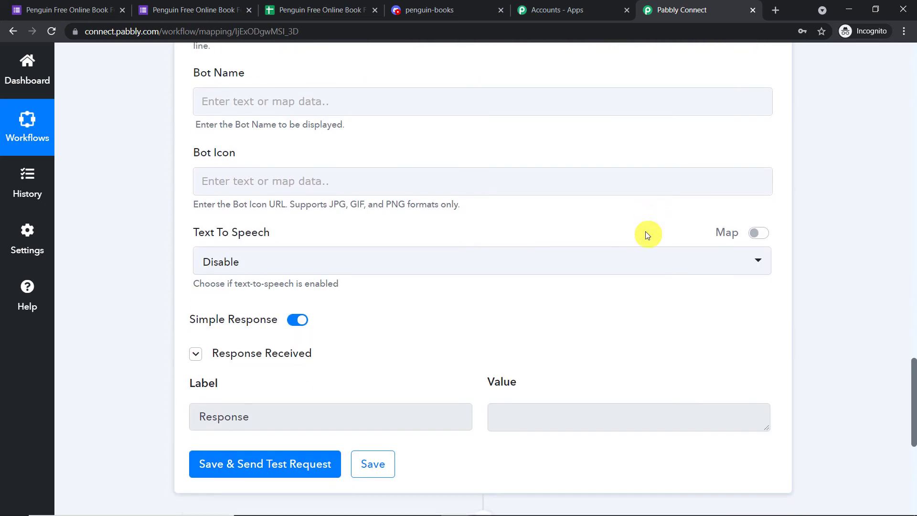
pyautogui.click(252, 242)
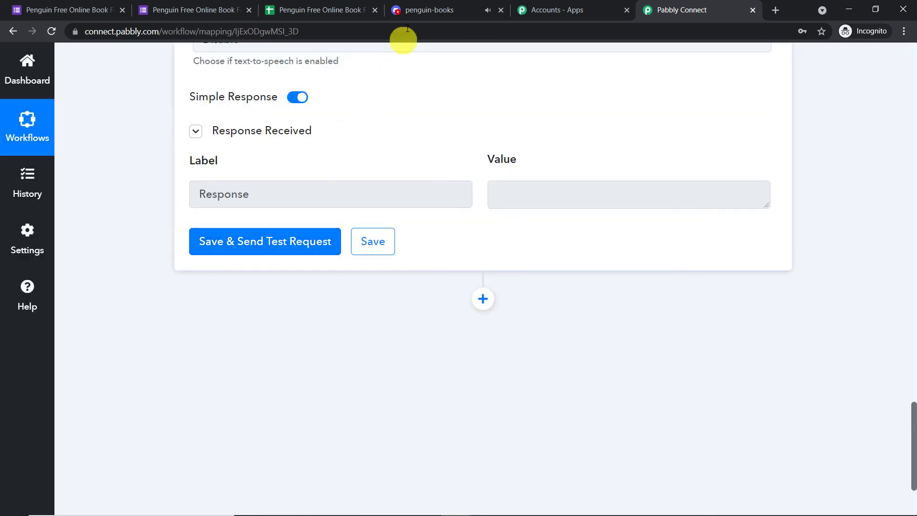
pyautogui.click(426, 9)
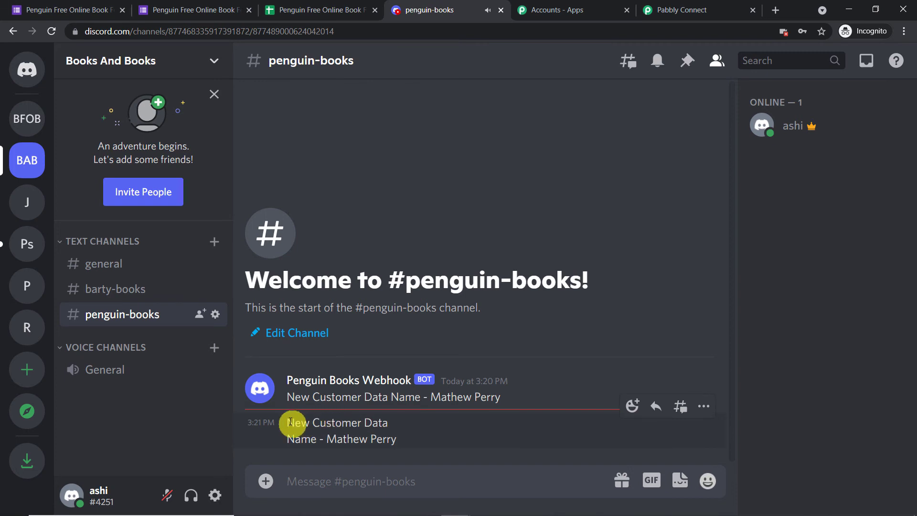
pyautogui.moveTo(402, 437); pyautogui.dragTo(290, 436)
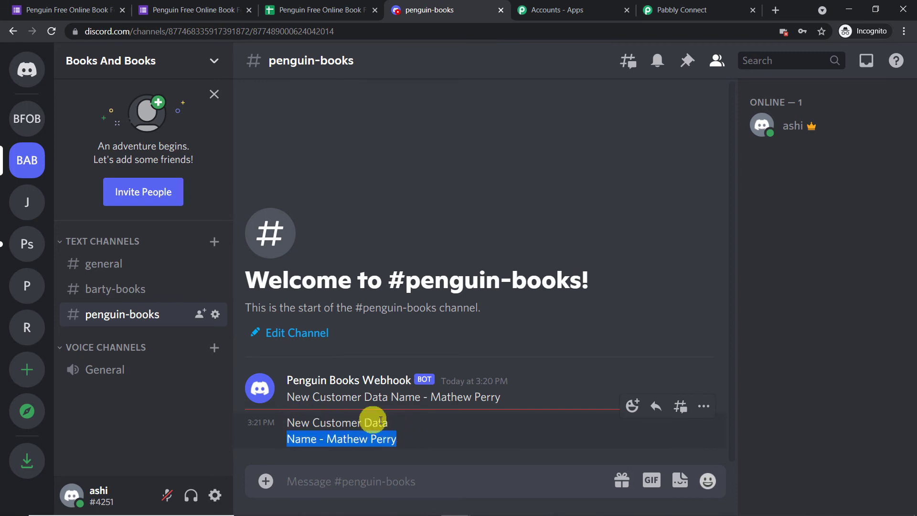
# Back in Pabbly Connect, extend the message with <br/>, the label "Age -" and the mapped Your Age value.
pyautogui.click(685, 8)
pyautogui.scroll(10, 634, 284)
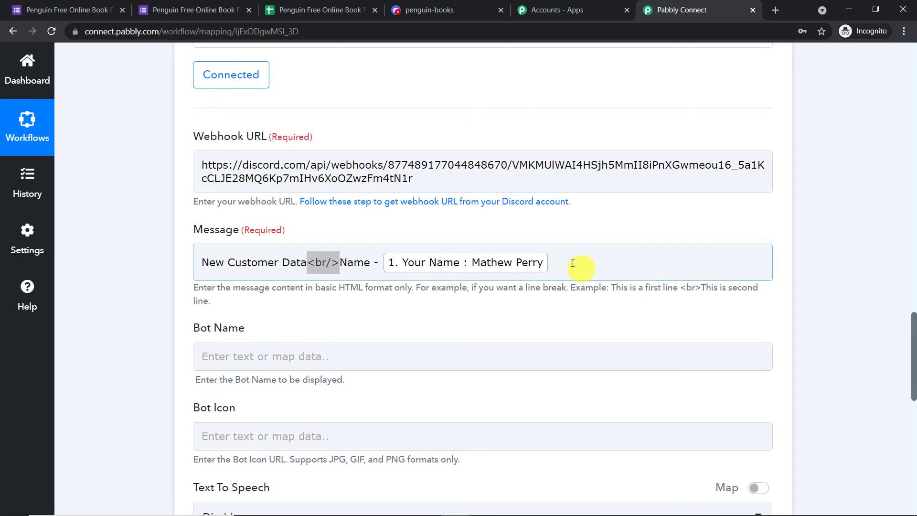
pyautogui.click(567, 260)
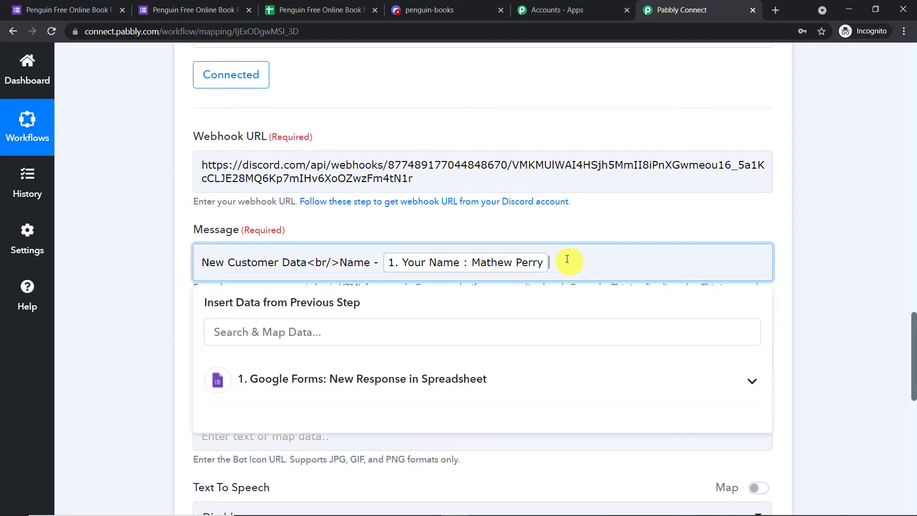
pyautogui.write('<br/>')
pyautogui.click(360, 381)
pyautogui.click(317, 480)
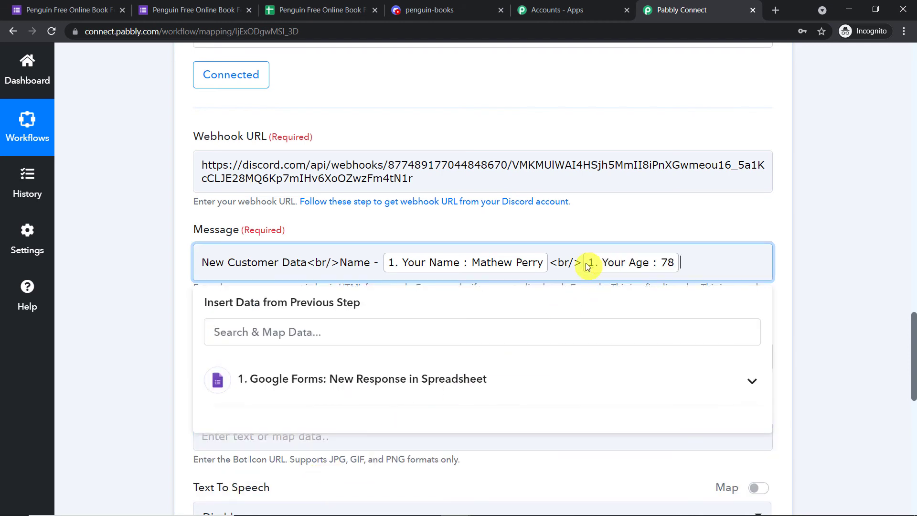
pyautogui.write('Age ')
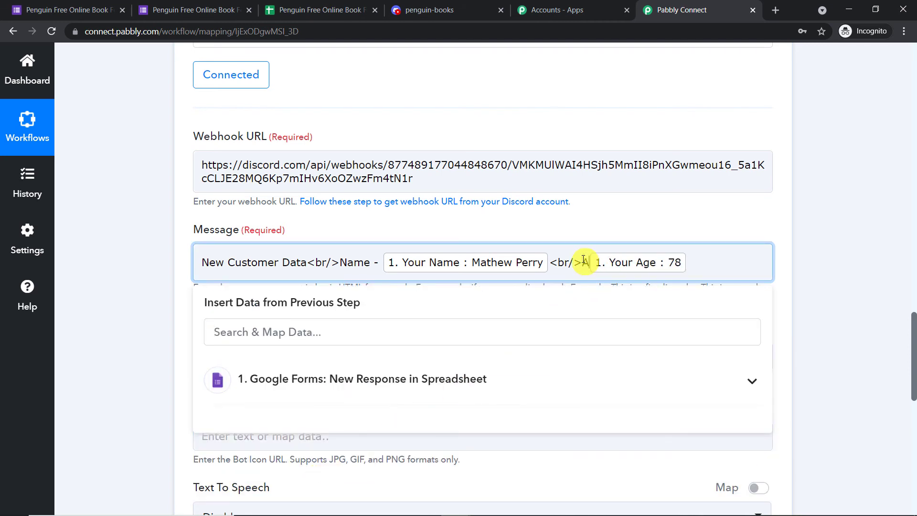
pyautogui.write('-')
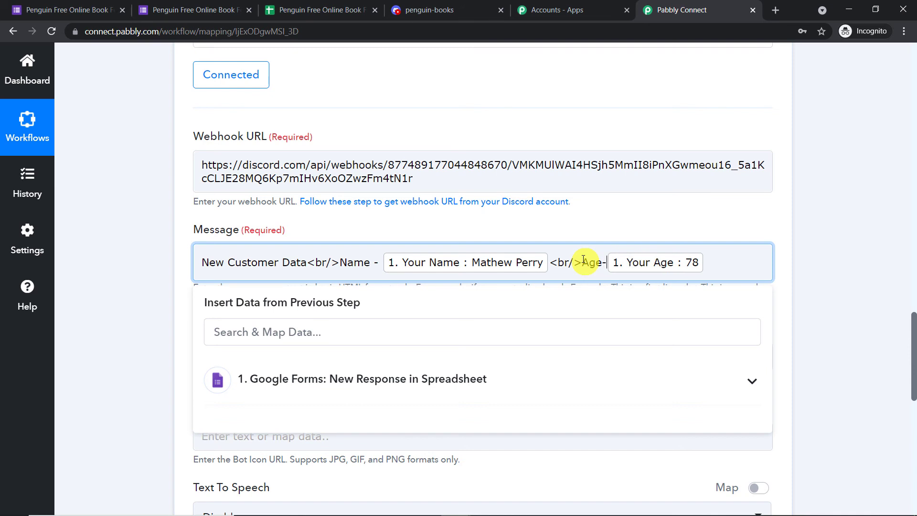
pyautogui.click(612, 262)
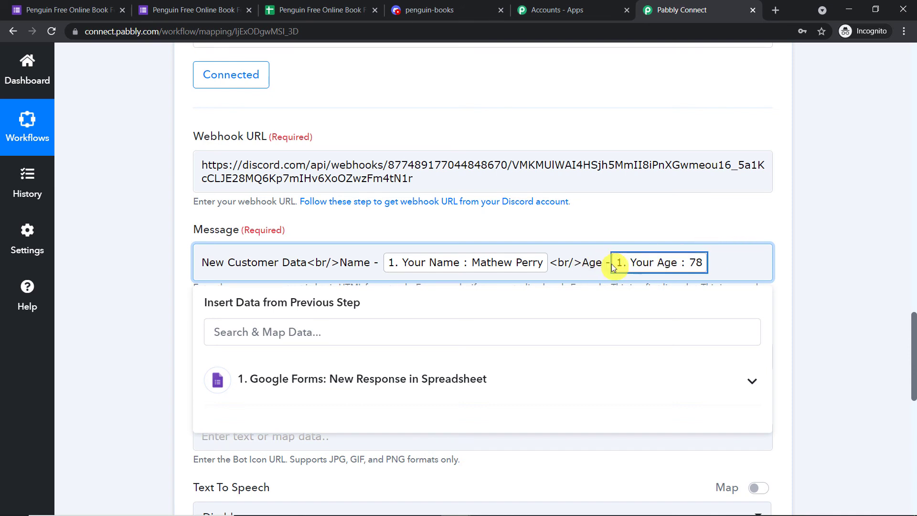
# Append <br/> and the label "Email -" to the message, followed by the mapped Your Email value from the form response.
pyautogui.click(715, 261)
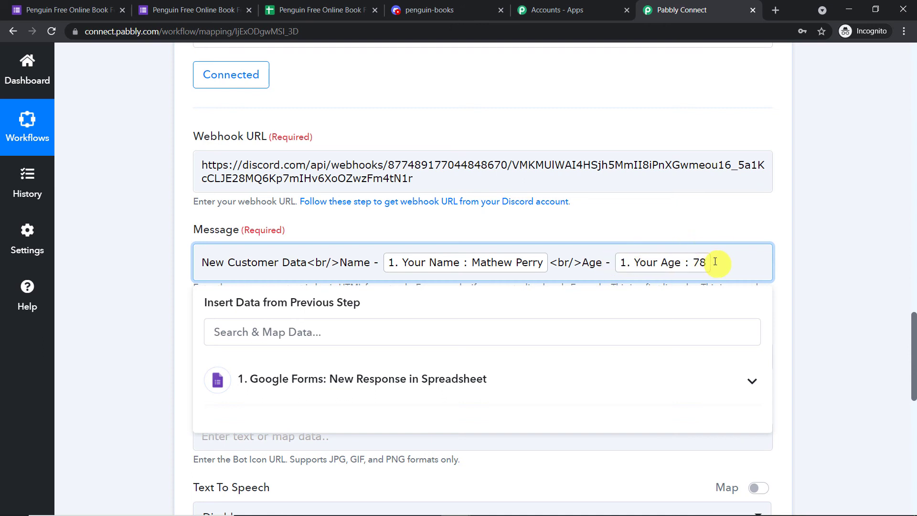
pyautogui.write('<br/>')
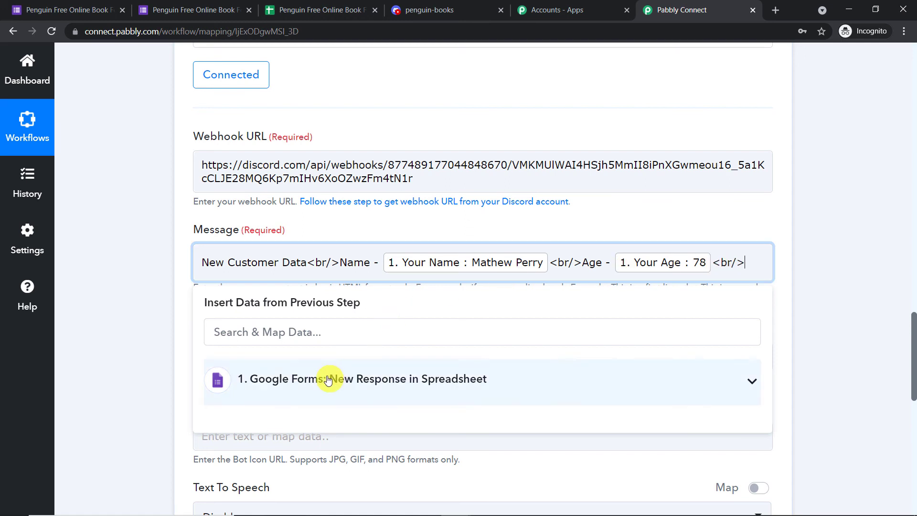
pyautogui.click(352, 381)
pyautogui.scroll(-2, 360, 409)
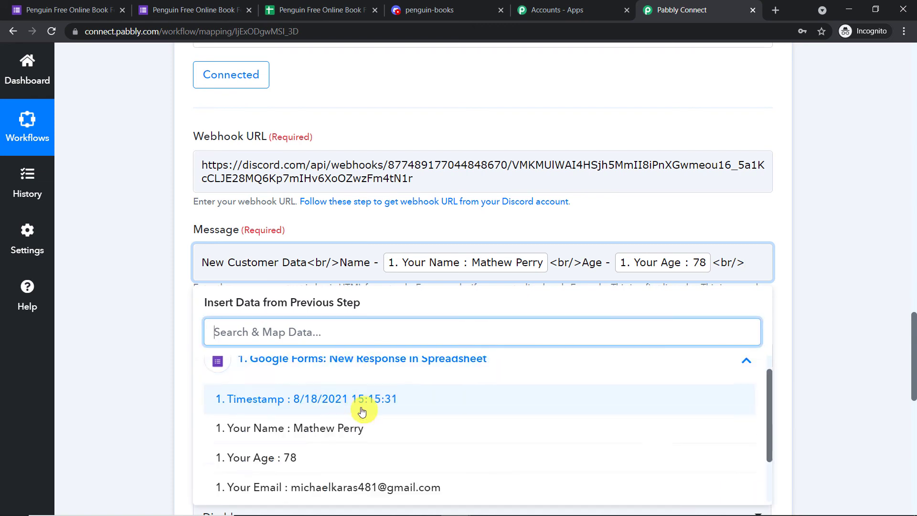
pyautogui.click(849, 199)
pyautogui.scroll(10, 814, 285)
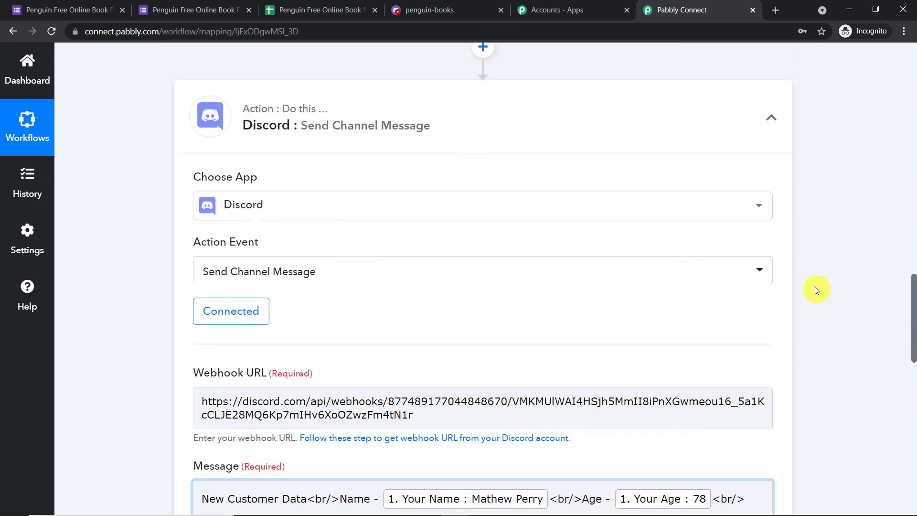
pyautogui.scroll(1, 814, 284)
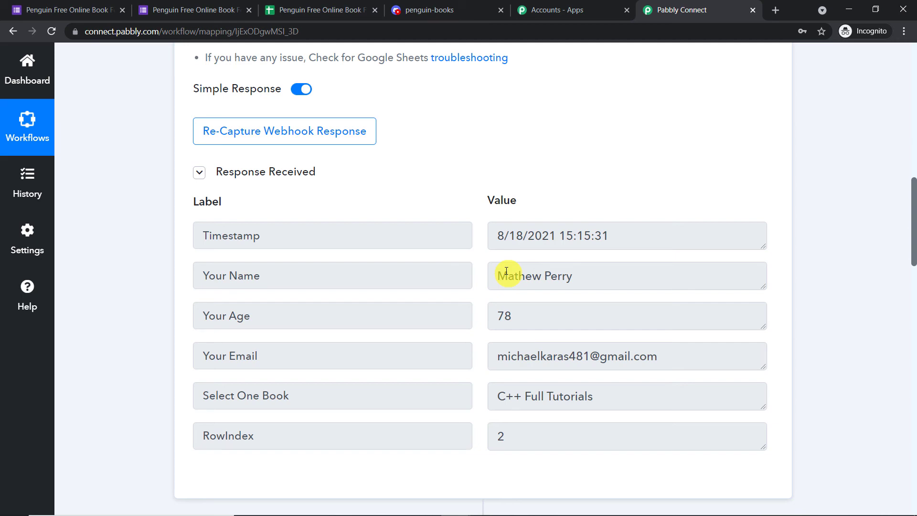
pyautogui.moveTo(912, 200); pyautogui.dragTo(911, 359)
pyautogui.click(752, 139)
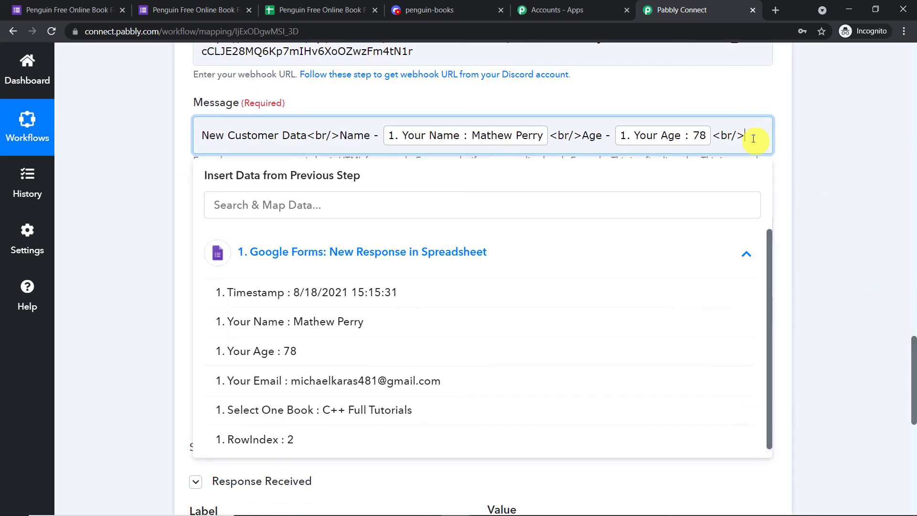
pyautogui.write('Email')
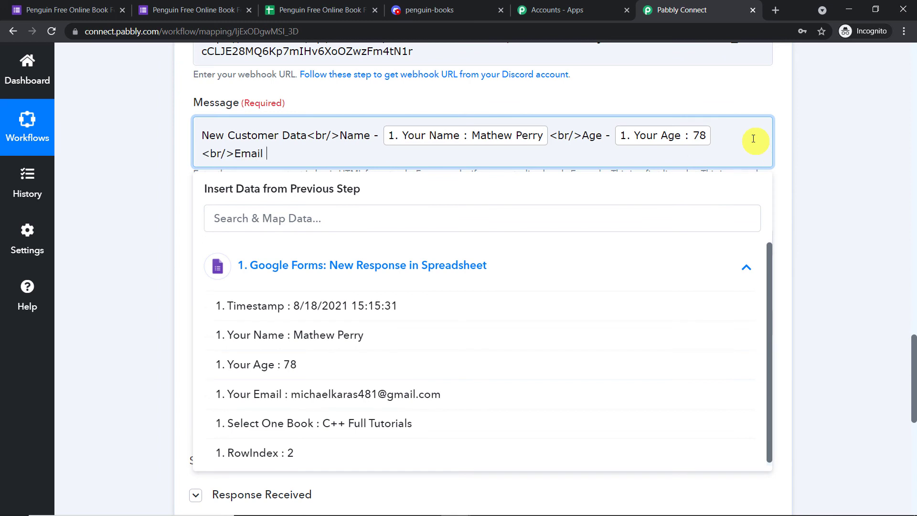
pyautogui.write(' -')
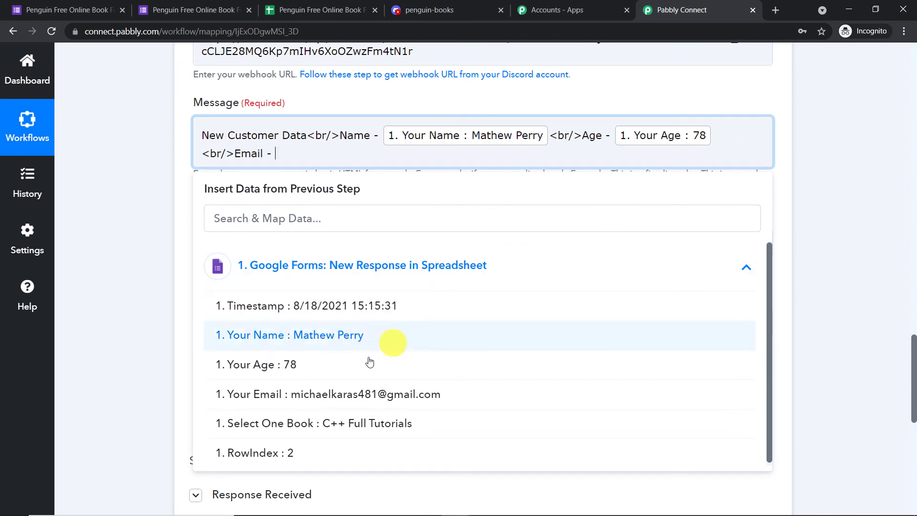
pyautogui.click(365, 393)
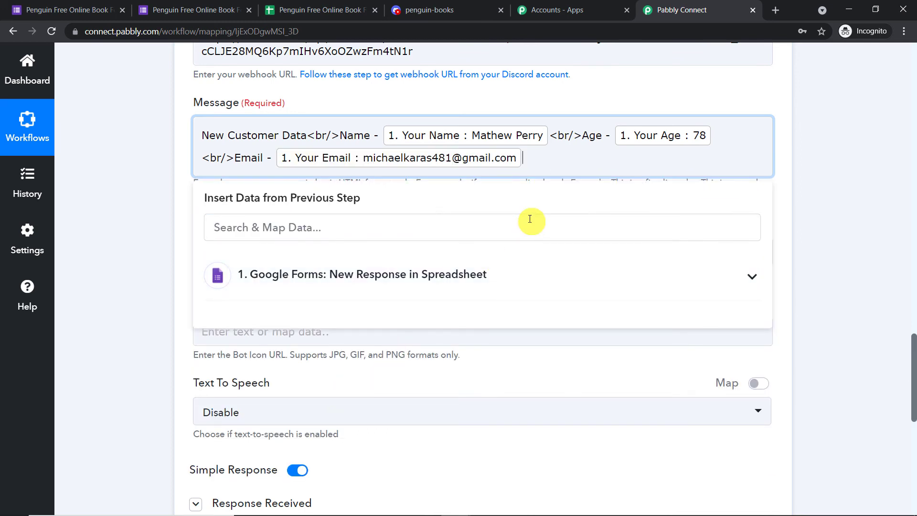
# Append <br/> and the label "Book Selected -" to the message, followed by the mapped Select One Book value.
pyautogui.write('<br/>')
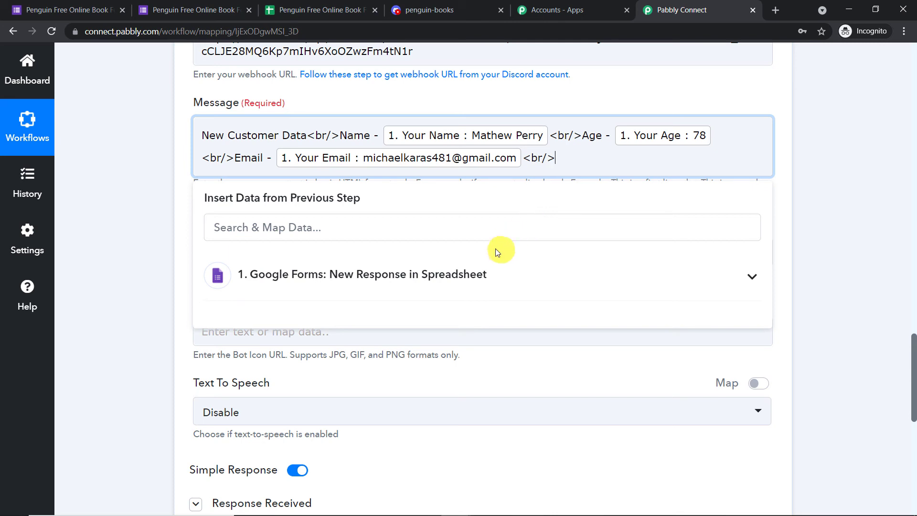
pyautogui.click(474, 273)
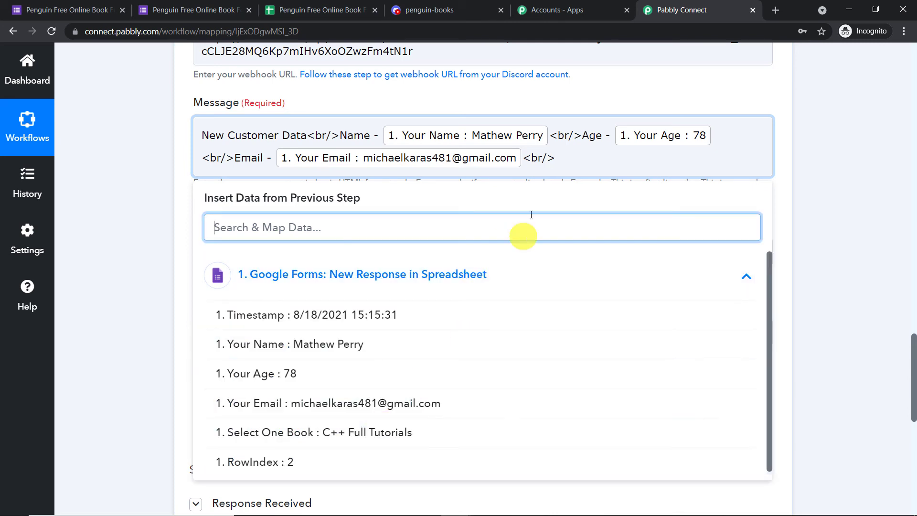
pyautogui.click(569, 163)
pyautogui.write('B')
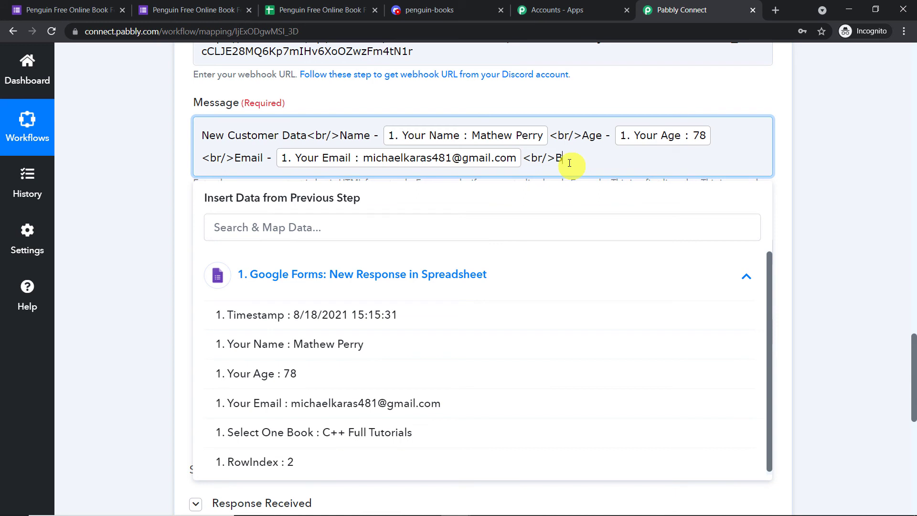
pyautogui.write('ook Selected -')
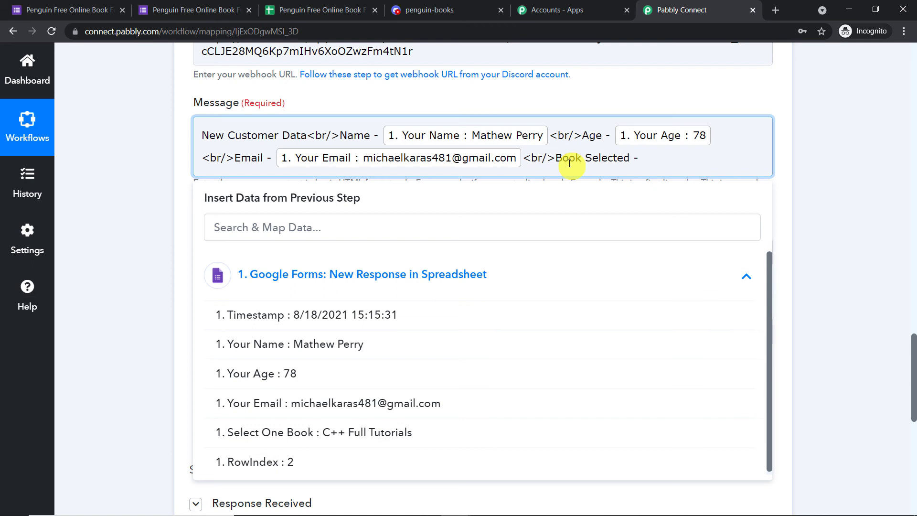
pyautogui.click(292, 432)
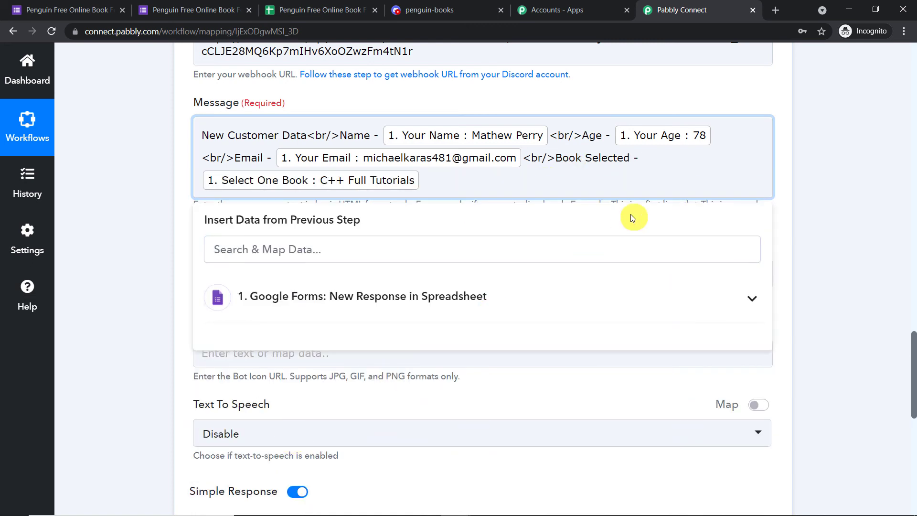
# Append <br/> and the label "Time of Submission -" to the message, followed by the mapped Timestamp value.
pyautogui.click(417, 296)
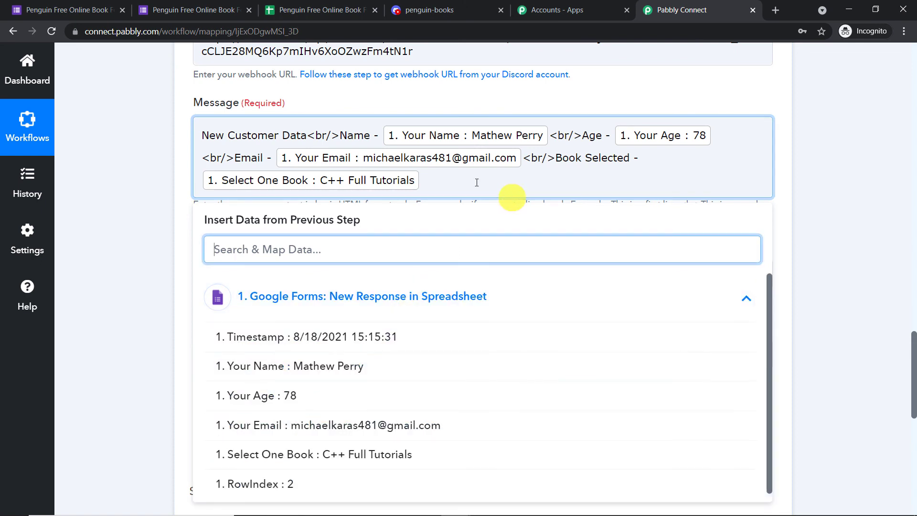
pyautogui.click(437, 178)
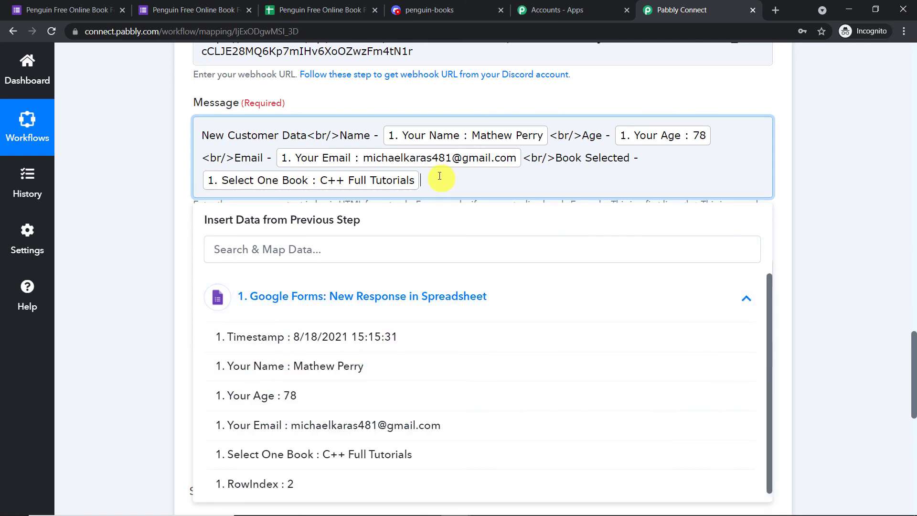
pyautogui.write('<br/>')
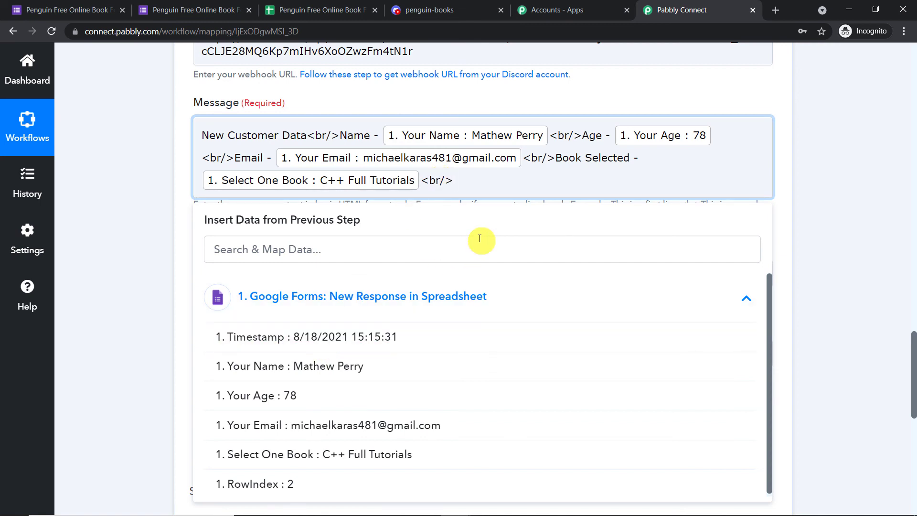
pyautogui.write('Time of Submission')
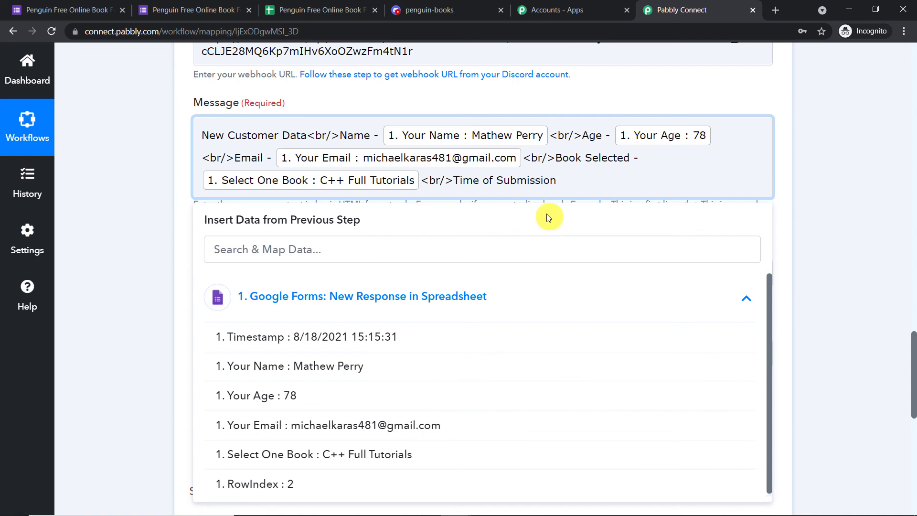
pyautogui.write(' -')
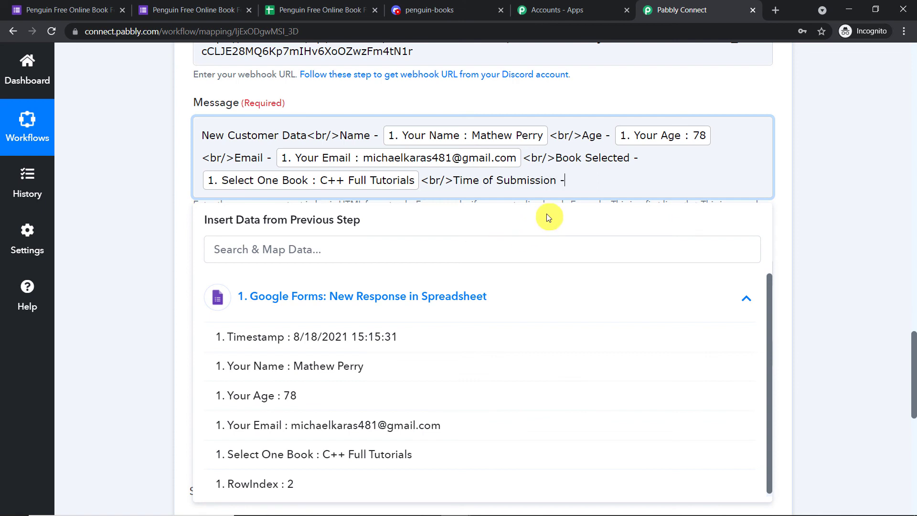
pyautogui.click(297, 344)
pyautogui.click(889, 181)
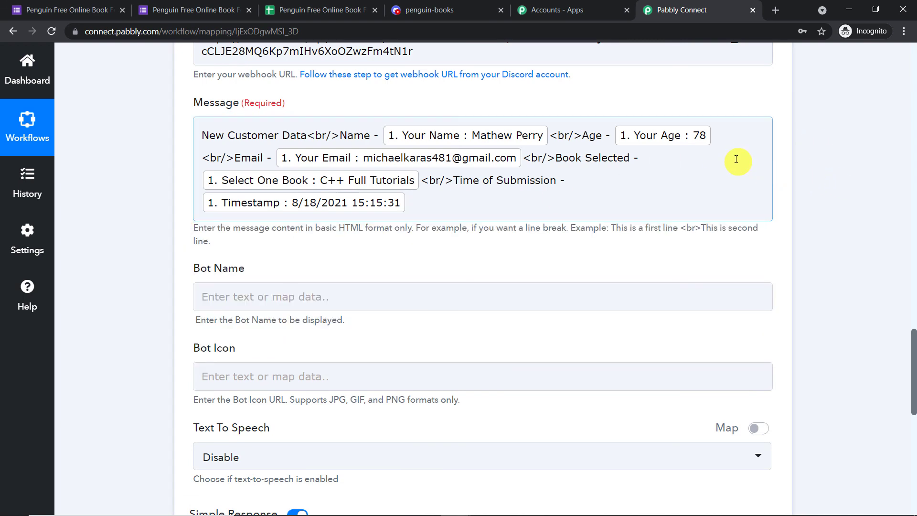
# Set the bot name of the Discord action to "Penguin Admin".
pyautogui.scroll(-4, 764, 182)
pyautogui.click(298, 115)
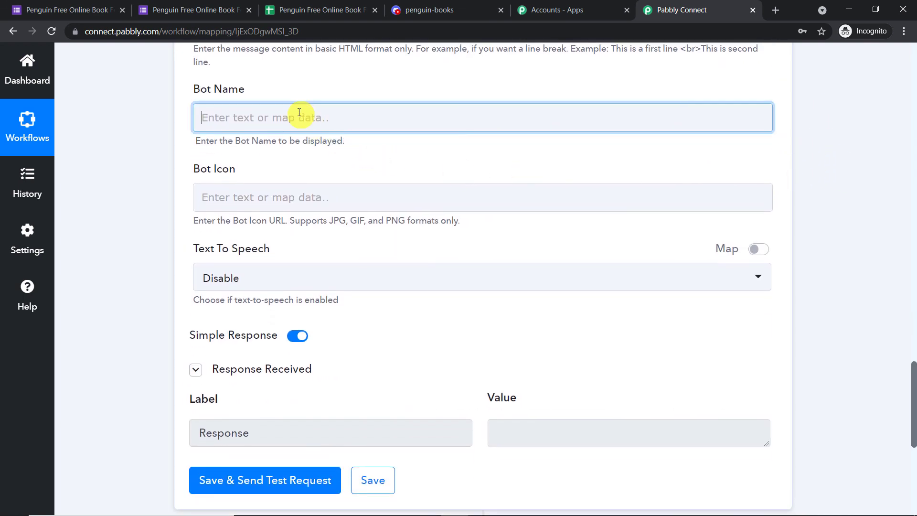
pyautogui.write('Mic')
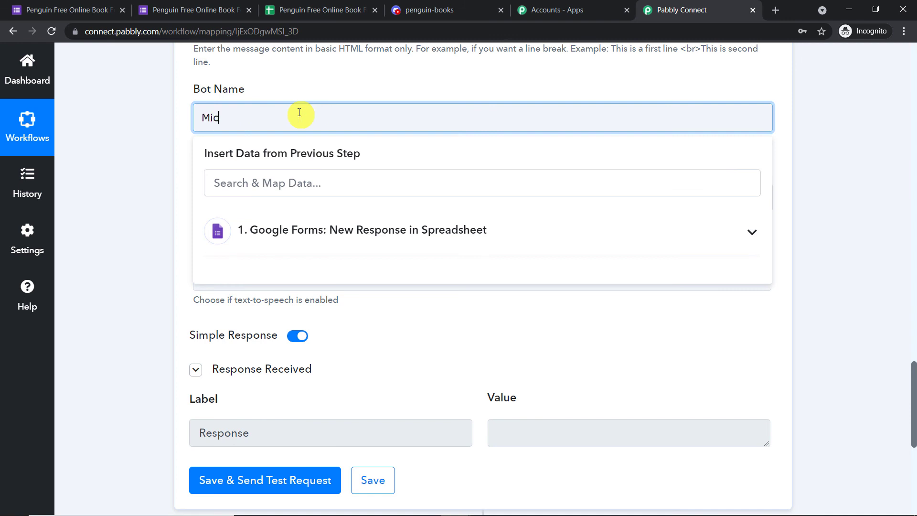
pyautogui.press('BackSpace')
pyautogui.press('BackSpace')
pyautogui.press('BackSpace')
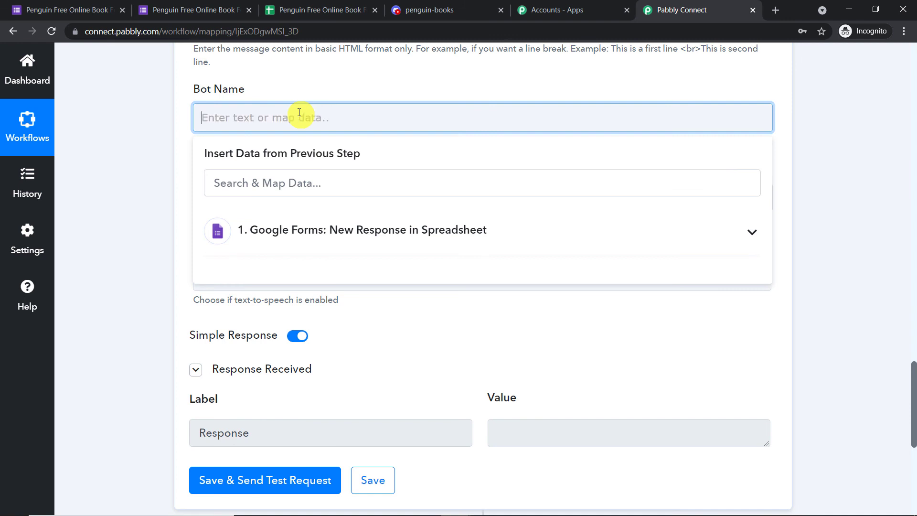
pyautogui.write('P')
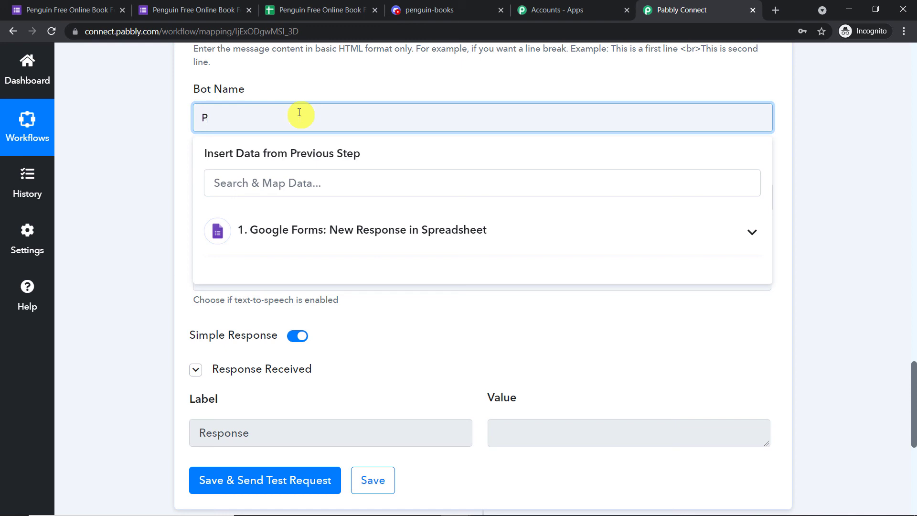
pyautogui.write('enguin Admin')
pyautogui.click(340, 82)
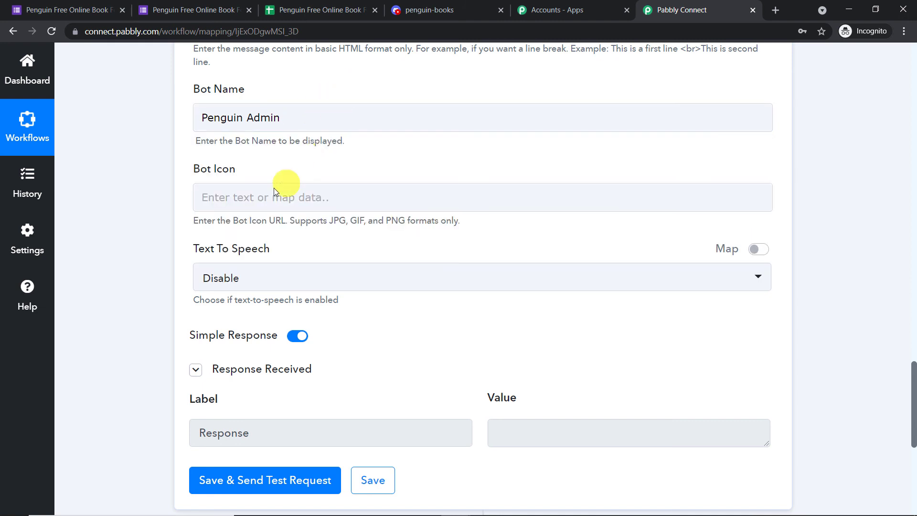
pyautogui.click(274, 205)
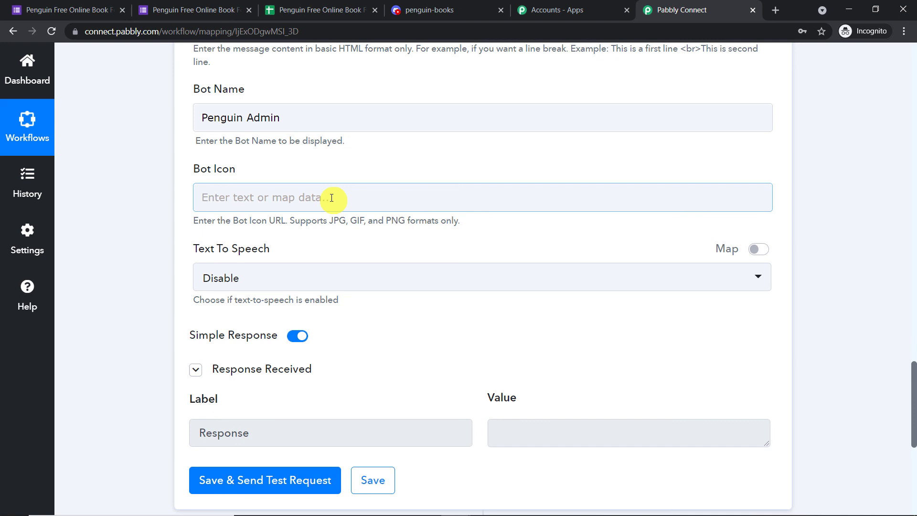
pyautogui.scroll(-1, 331, 197)
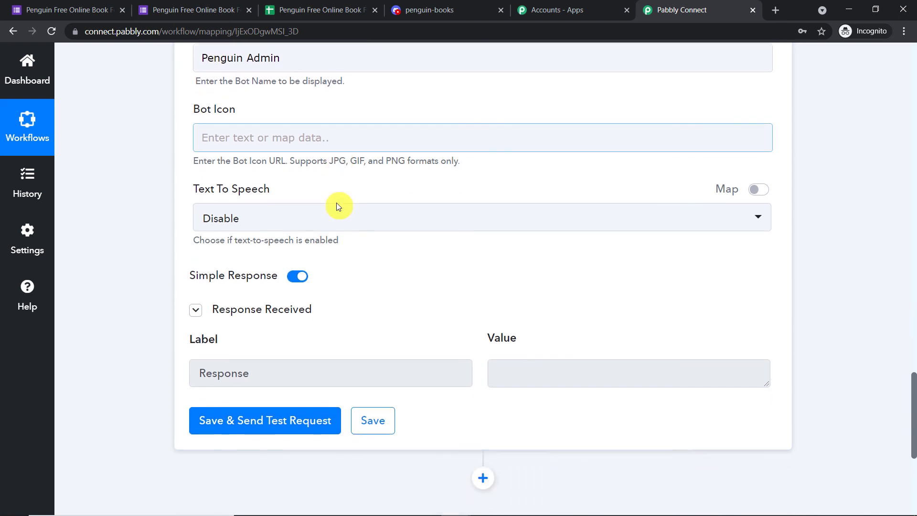
pyautogui.click(442, 10)
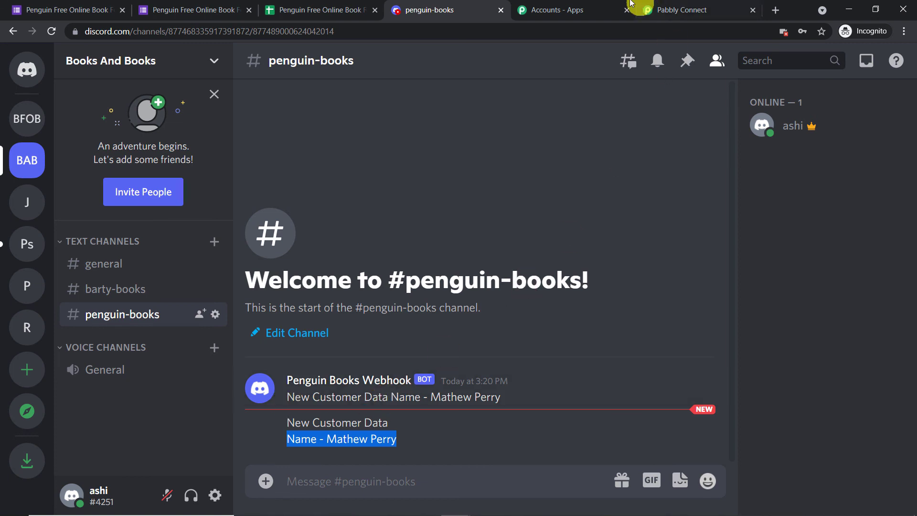
pyautogui.click(661, 7)
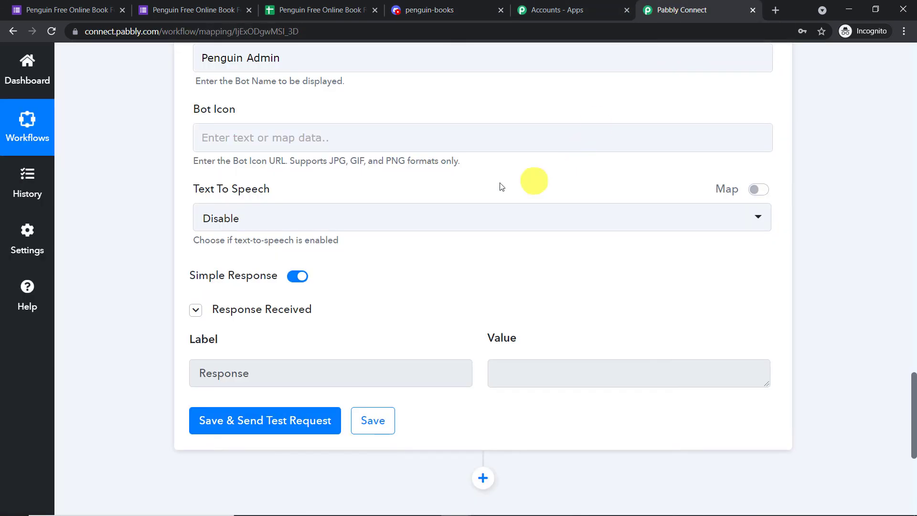
pyautogui.click(282, 220)
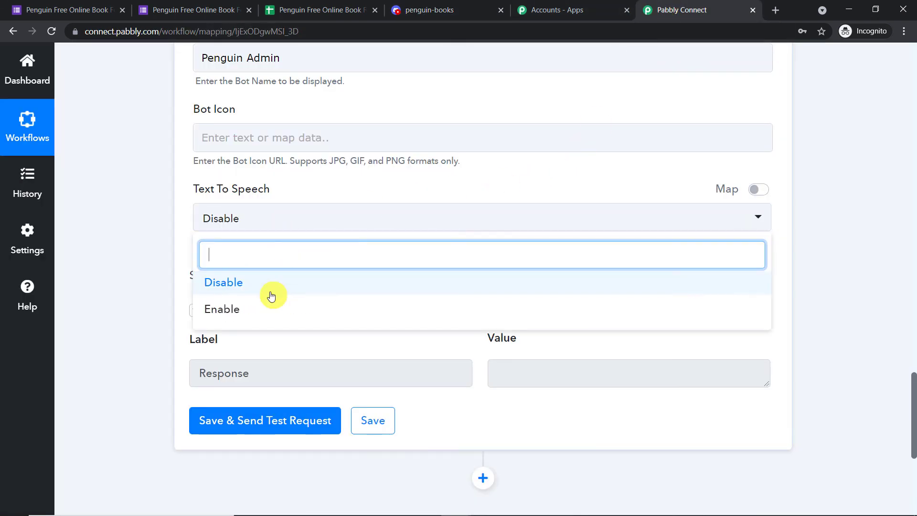
pyautogui.click(413, 179)
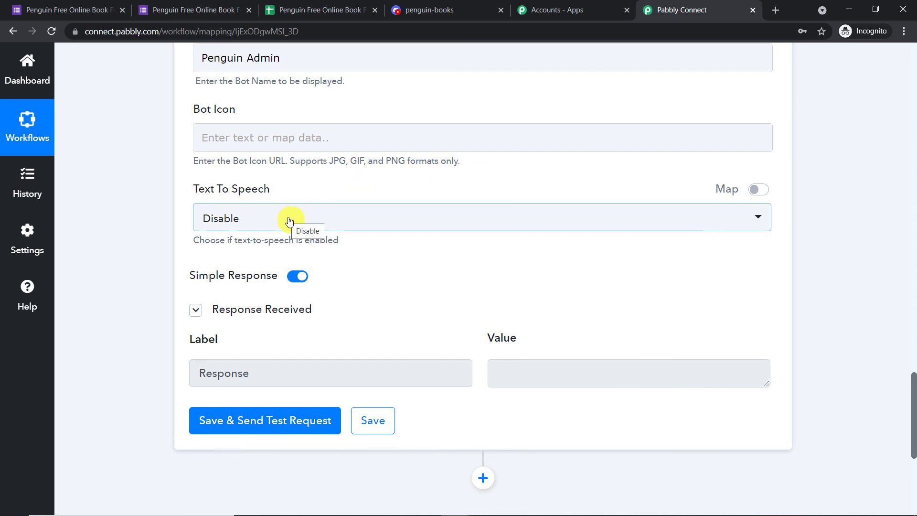
# Save the Discord action, send a test request, and switch to Discord to check the posted message in the penguin-books channel.
pyautogui.scroll(-1, 352, 185)
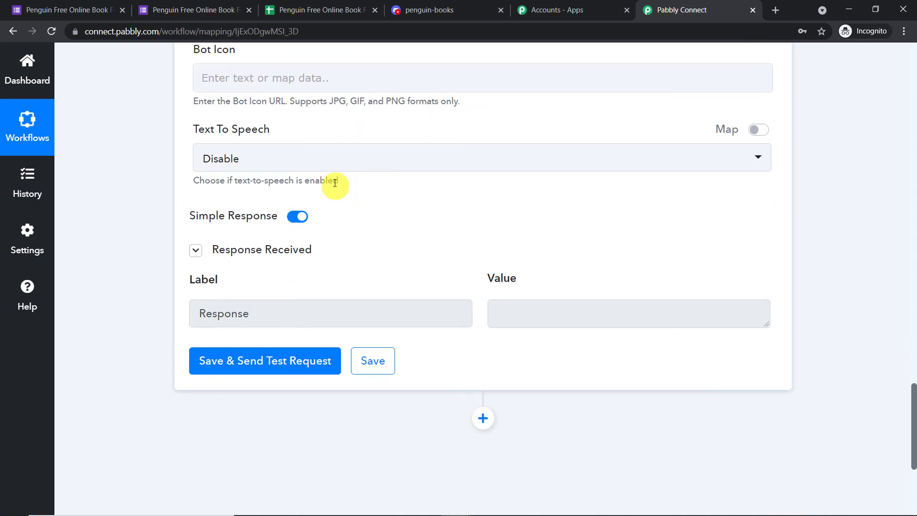
pyautogui.click(293, 360)
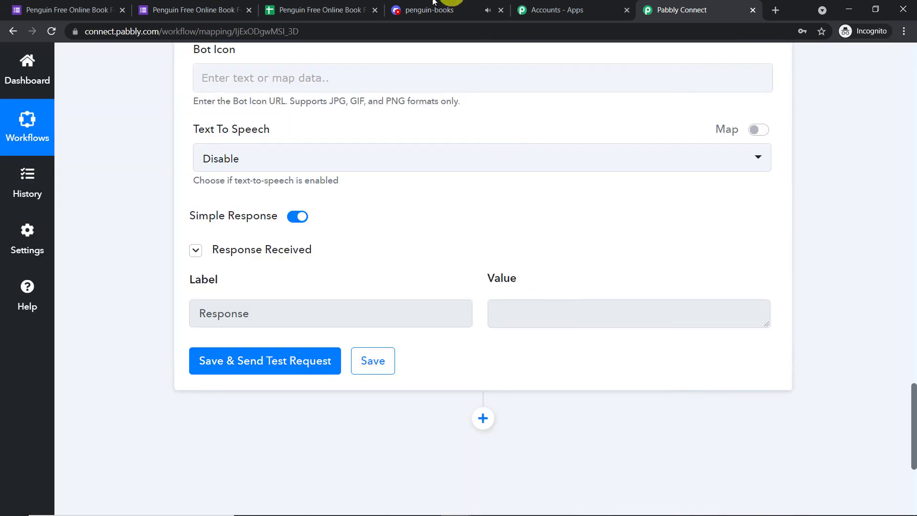
pyautogui.click(434, 2)
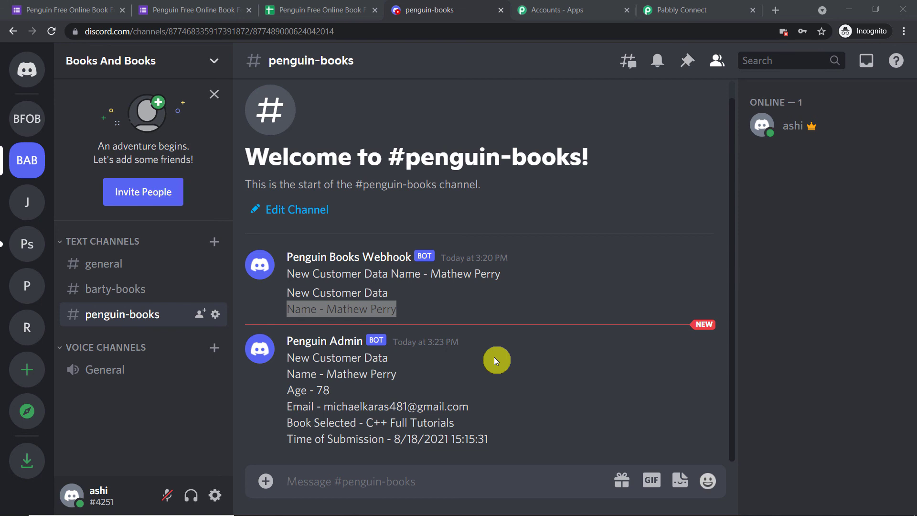
# Switch back to Pabbly Connect and review the workflow from the Discord action up to the Google Forms trigger.
pyautogui.click(642, 10)
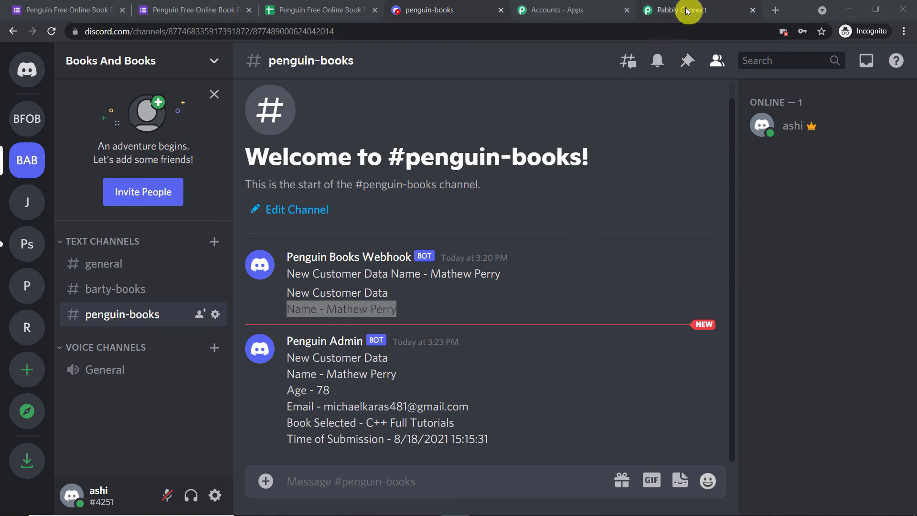
pyautogui.scroll(8, 795, 248)
pyautogui.scroll(7, 793, 246)
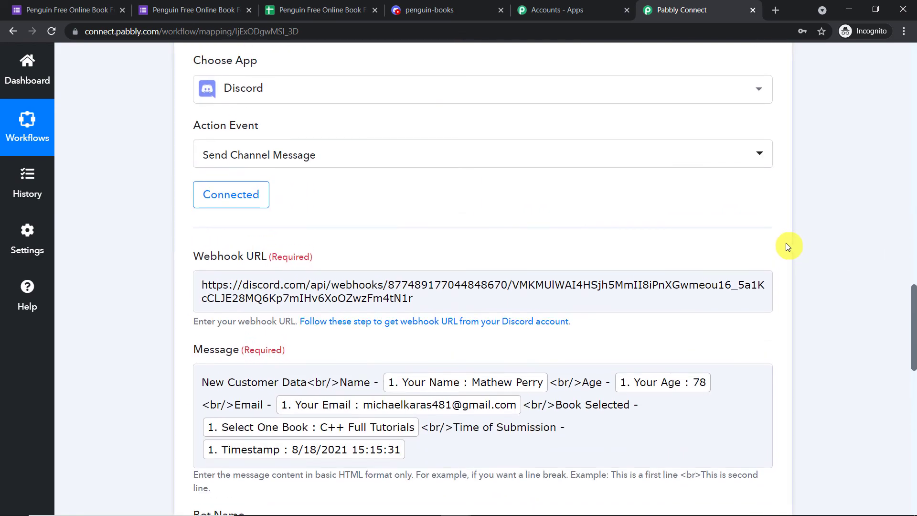
pyautogui.scroll(15, 516, 214)
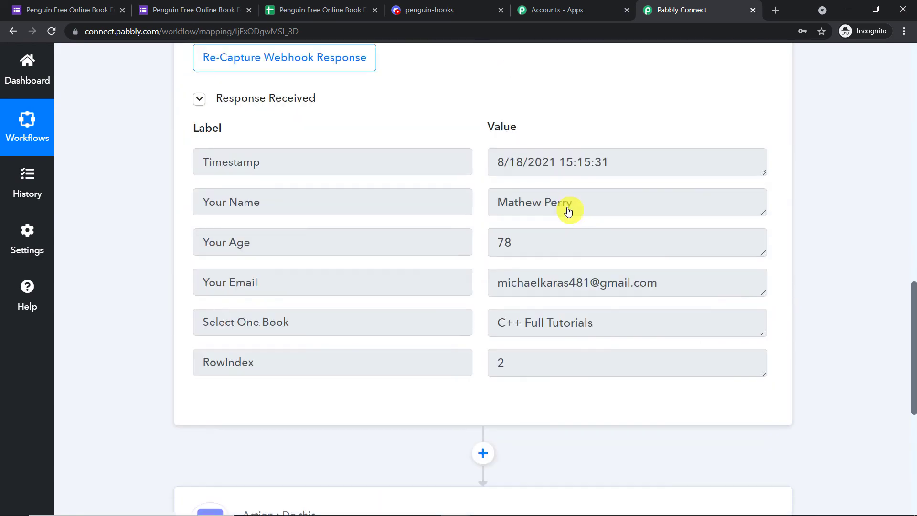
pyautogui.click(435, 176)
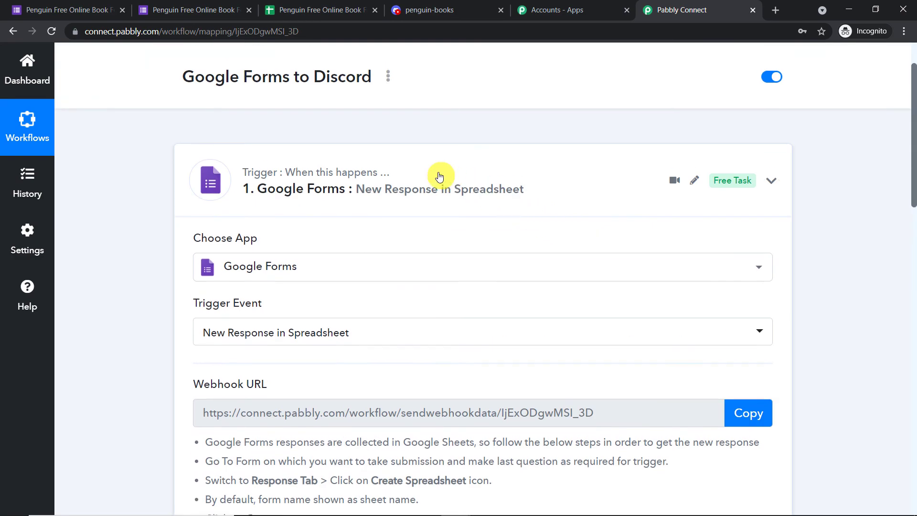